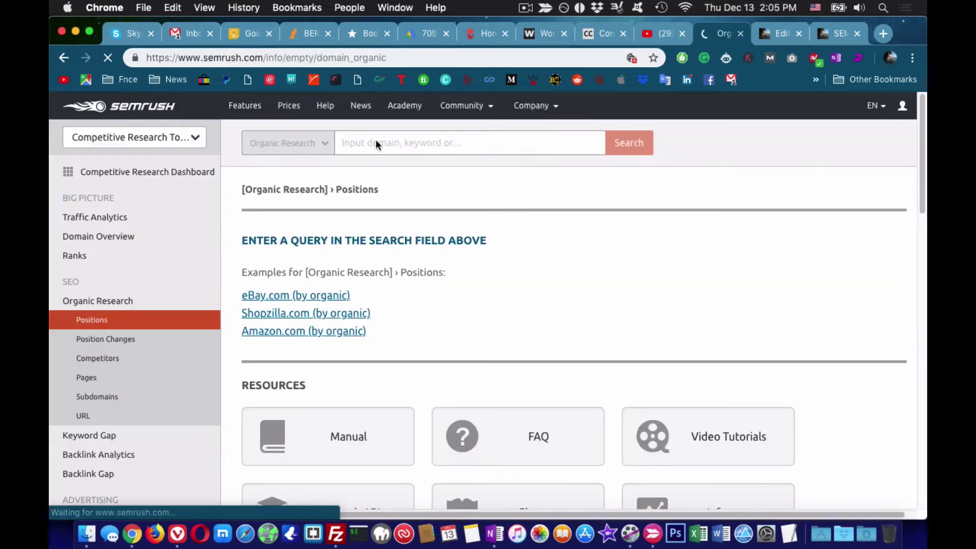
- Run Organic Research on marcodiversi.com and review its keyword rankings
left_click(376, 142)
type("marcodiversi.com")
key("Return")
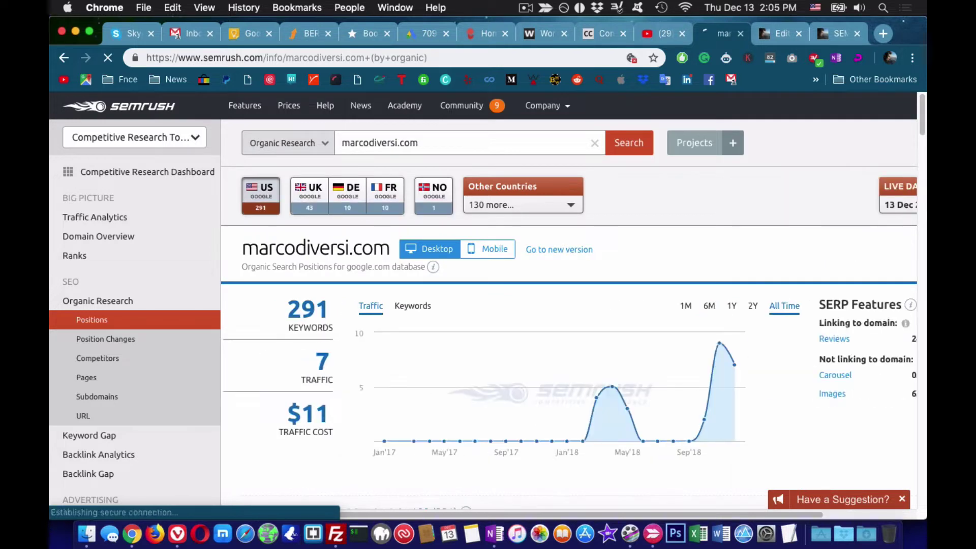
scroll(410, 322, "down", 10)
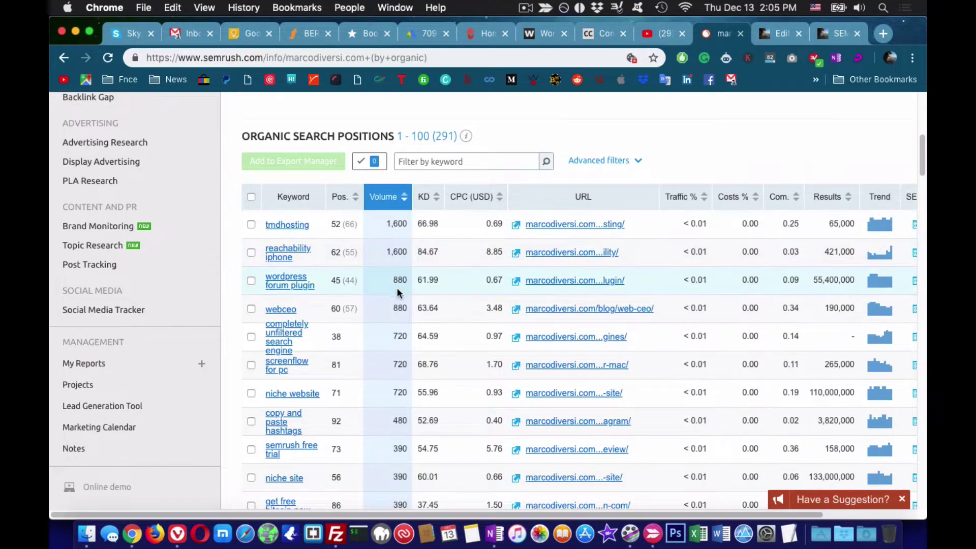
scroll(398, 325, "down", 15)
scroll(397, 317, "down", 10)
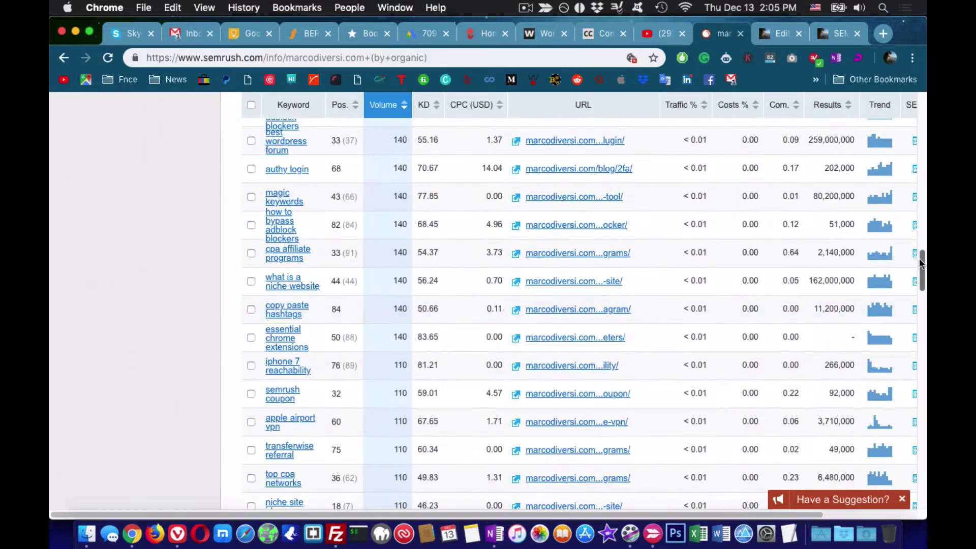
scroll(366, 229, "up", 20)
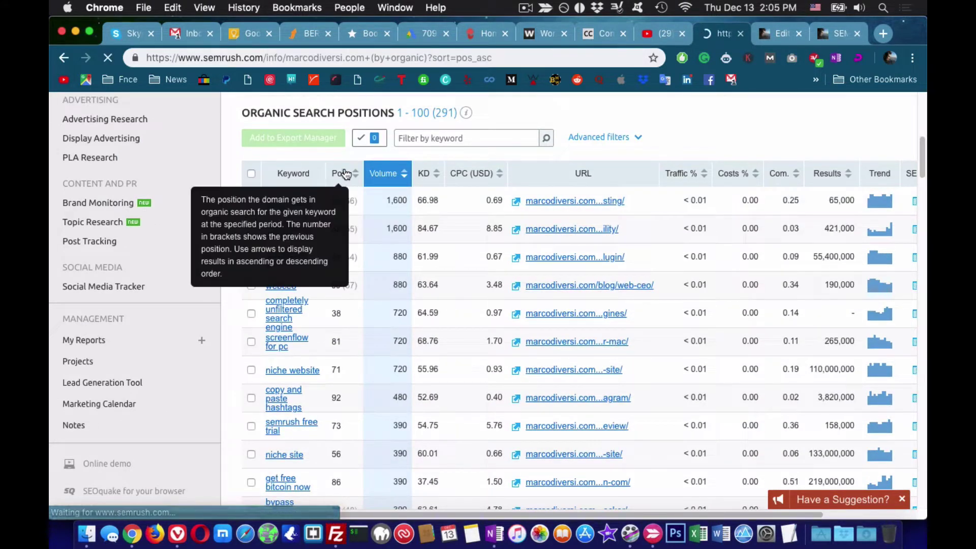
- Sort keywords by position, best first, and check the voluum alternative blog post
left_click(339, 174)
scroll(486, 307, "down", 7)
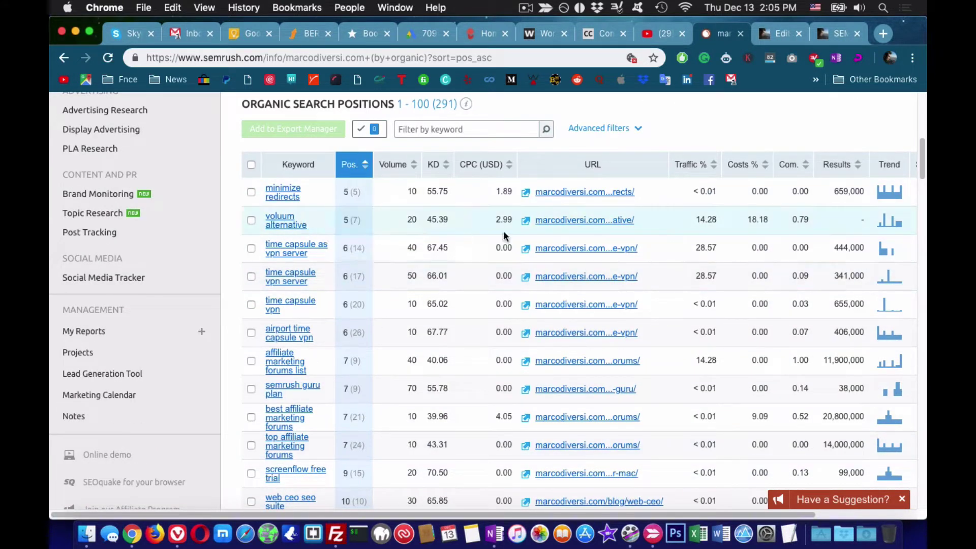
left_click(524, 226)
scroll(451, 234, "down", 15)
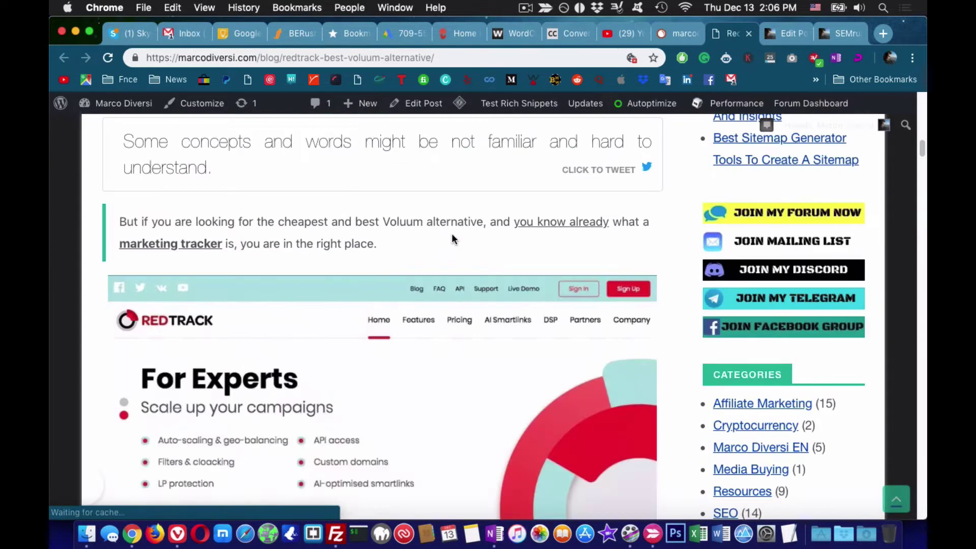
left_click(668, 34)
scroll(441, 290, "down", 1)
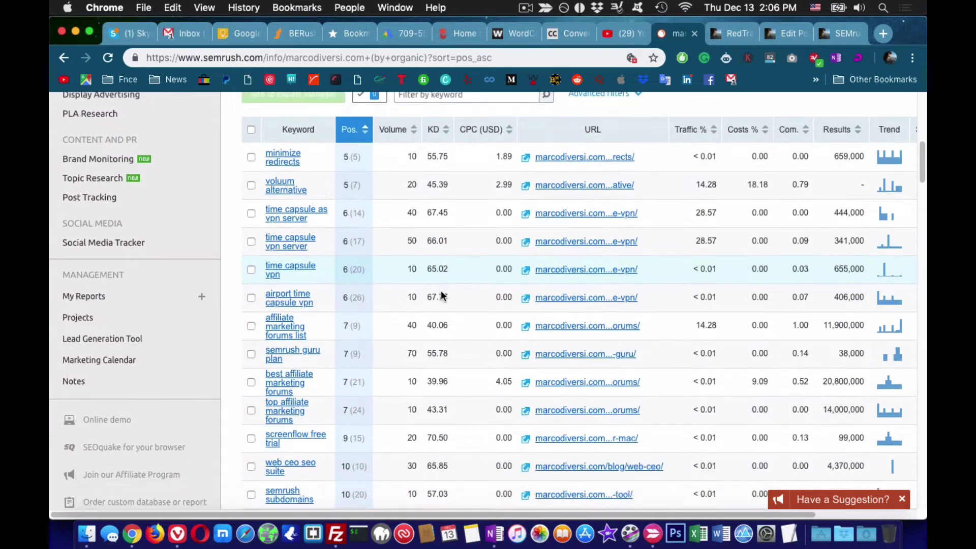
- Open marcodiversi.com's Position Changes report with its New & Lost Keywords chart
scroll(441, 291, "up", 10)
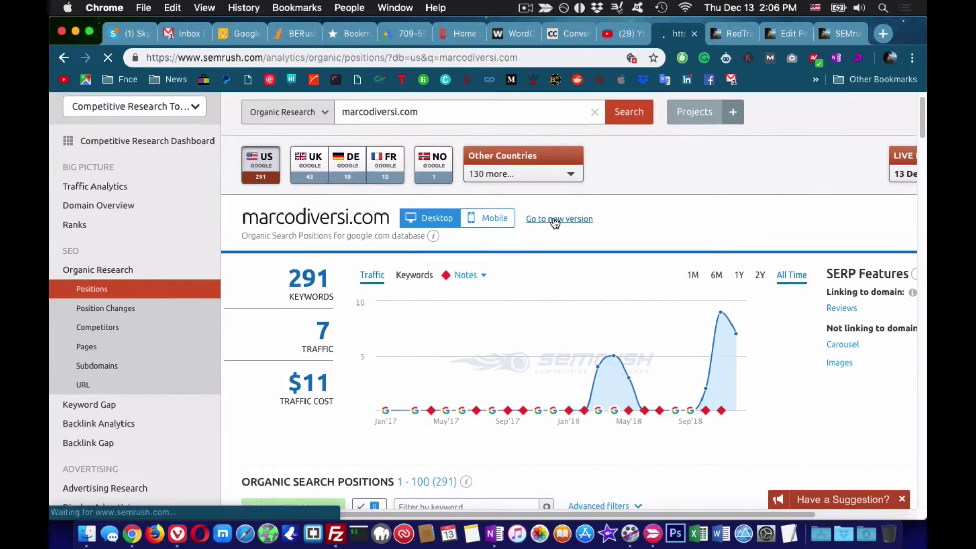
scroll(523, 353, "down", 15)
scroll(526, 355, "up", 10)
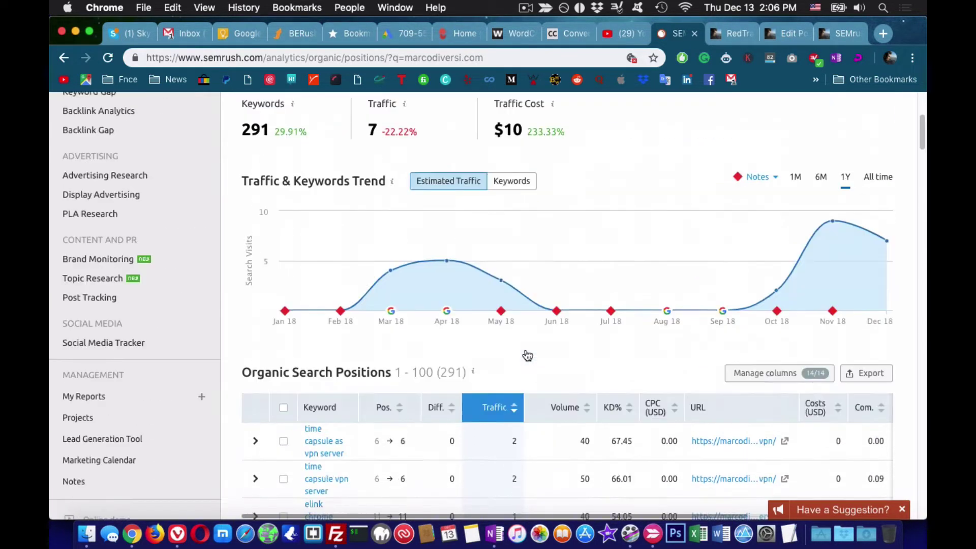
scroll(527, 356, "up", 5)
left_click(395, 193)
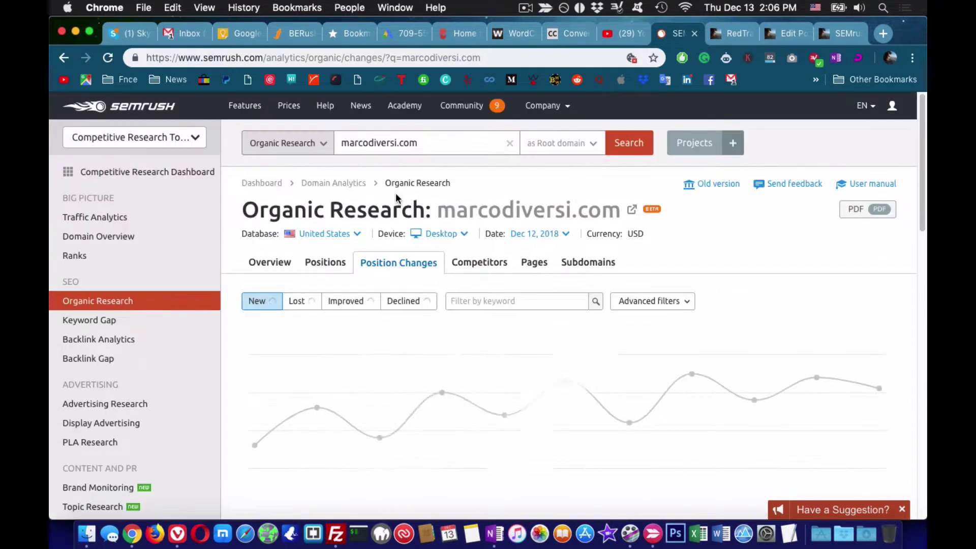
scroll(396, 193, "down", 5)
scroll(297, 252, "up", 4)
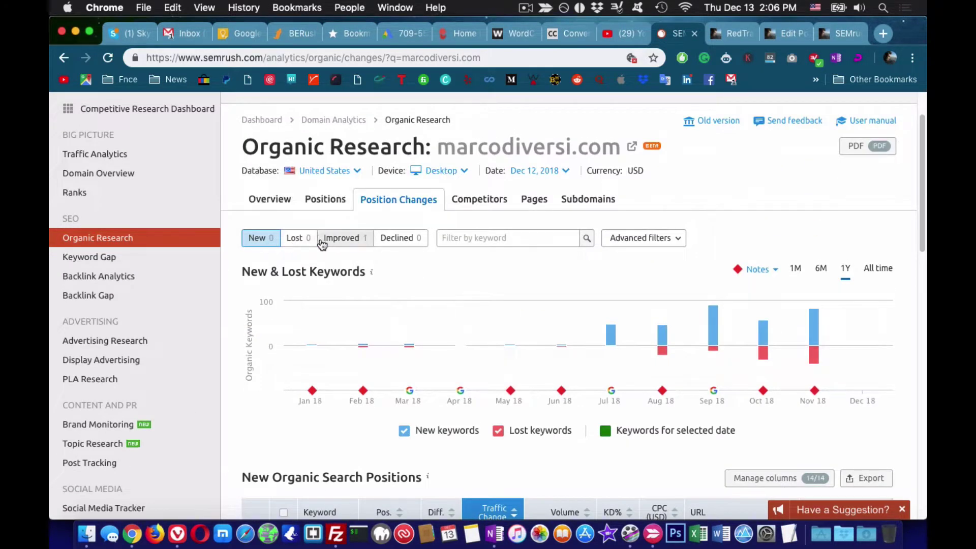
scroll(406, 153, "up", 2)
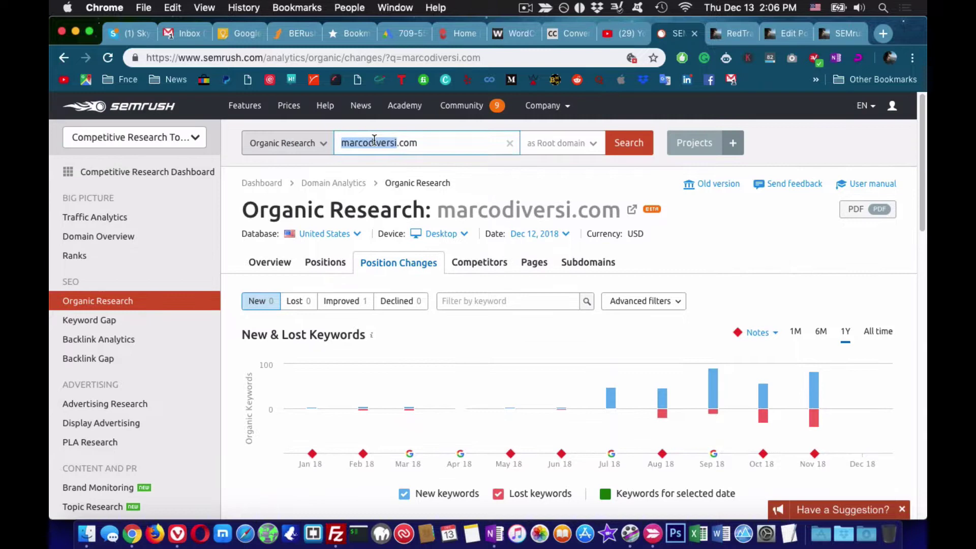
- Search neilpatel.com and filter position changes to Lost keywords
type("neilpatel")
key("Return")
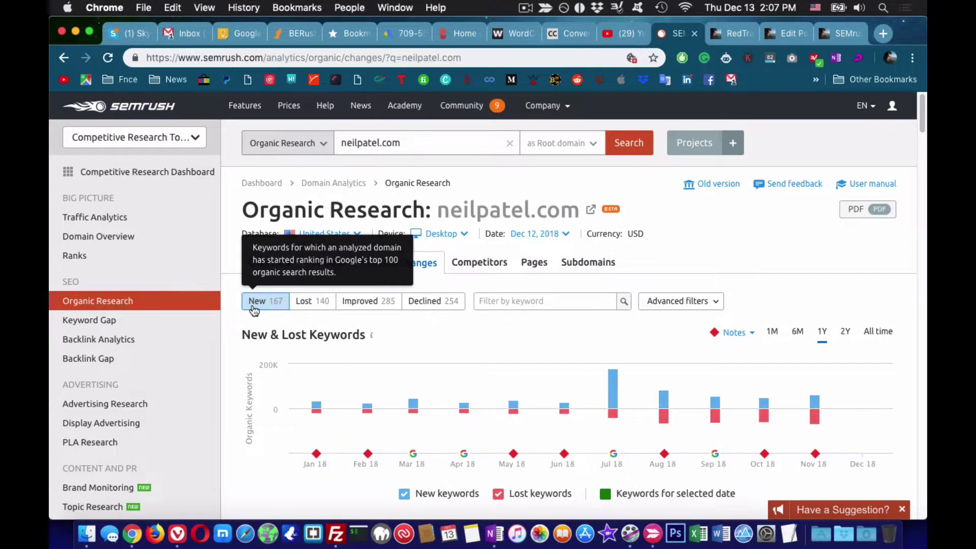
scroll(409, 321, "down", 10)
scroll(409, 321, "down", 10)
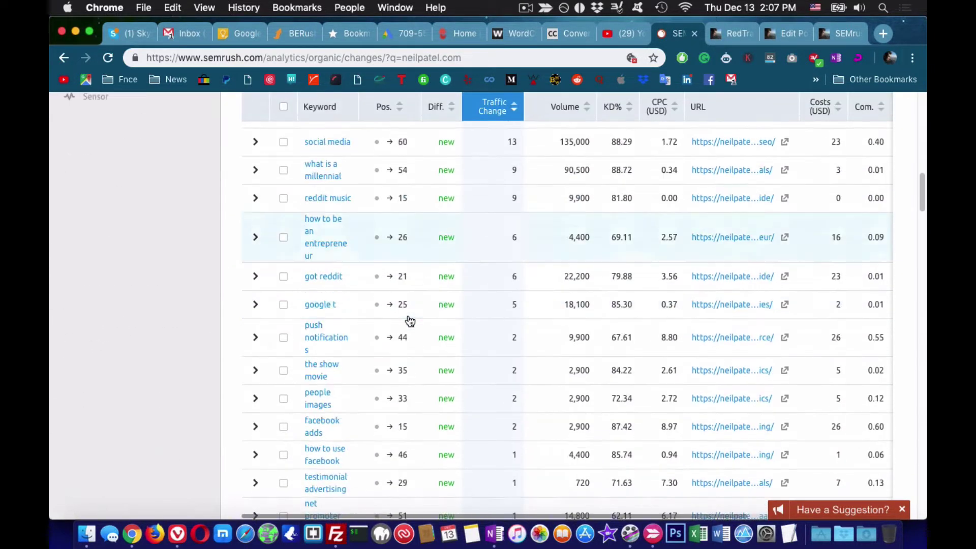
scroll(407, 320, "up", 20)
left_click(325, 285)
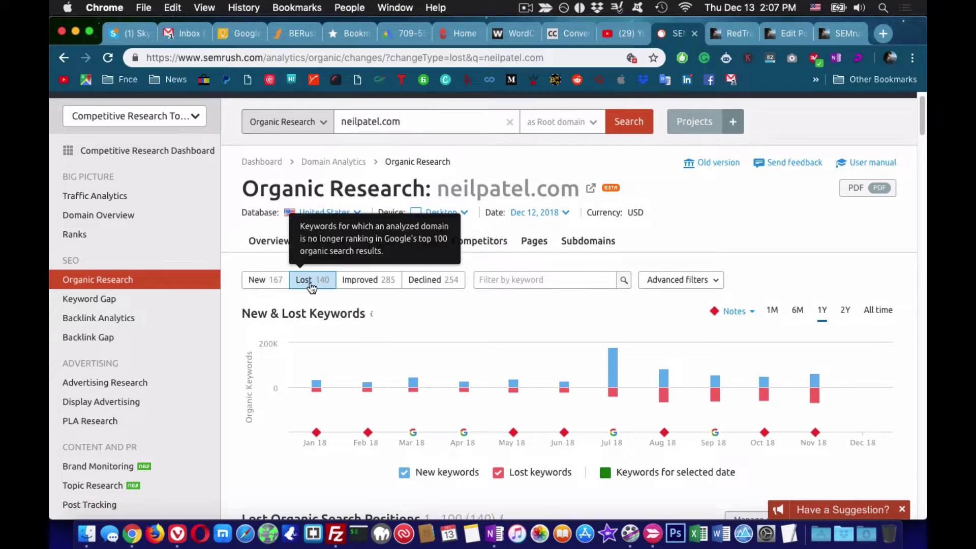
scroll(325, 287, "down", 7)
scroll(349, 310, "down", 3)
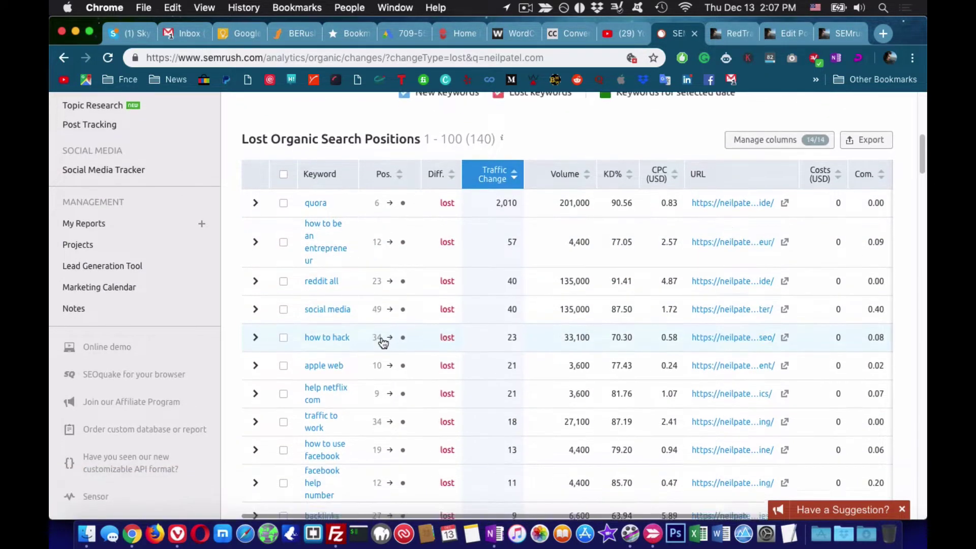
- Sort lost keywords by volume, highest first, and expand ig flash and what is shopify histories
left_click(577, 151)
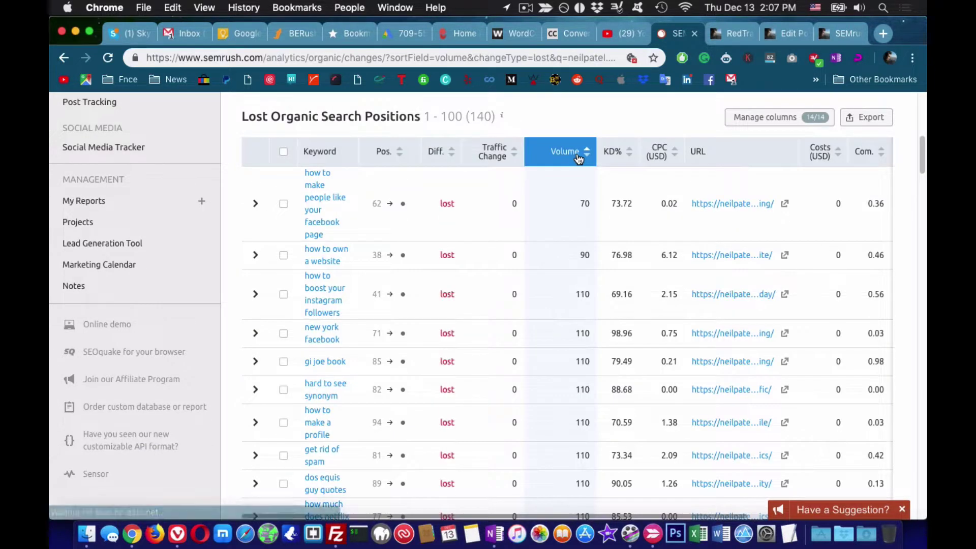
left_click(578, 155)
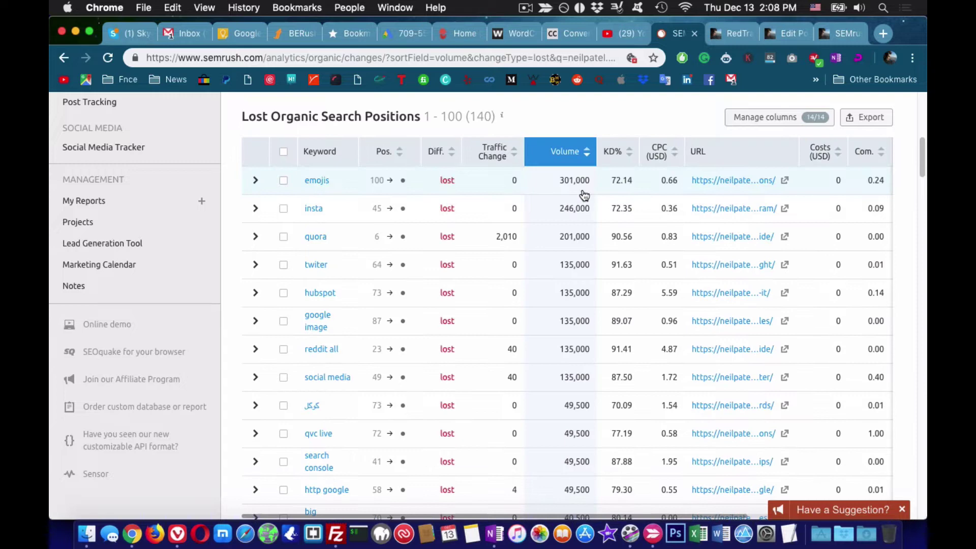
scroll(626, 249, "down", 15)
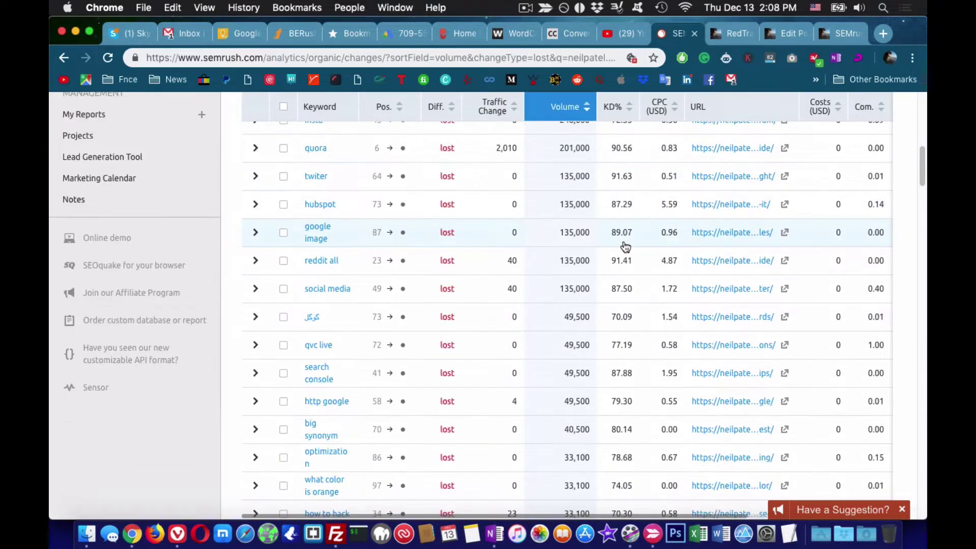
scroll(635, 256, "down", 20)
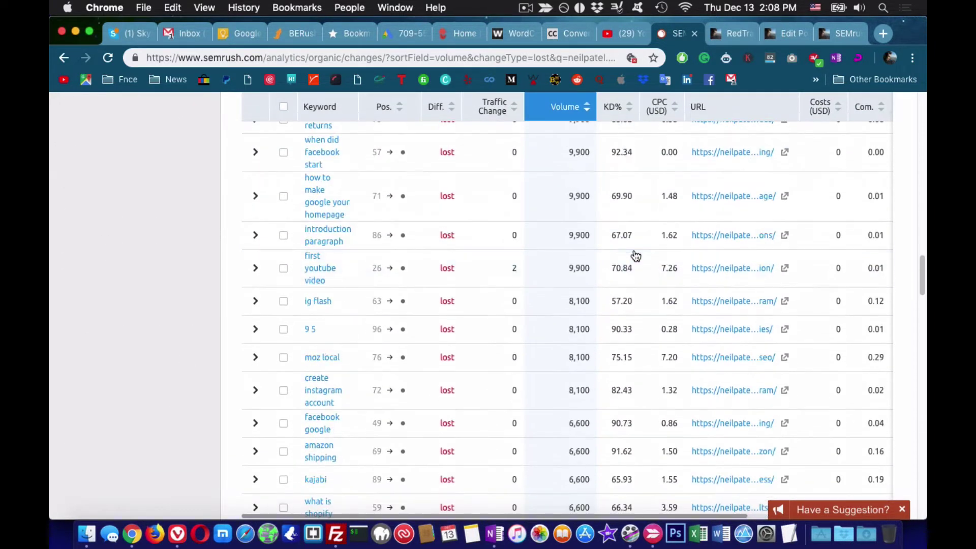
left_click(256, 302)
scroll(595, 304, "down", 4)
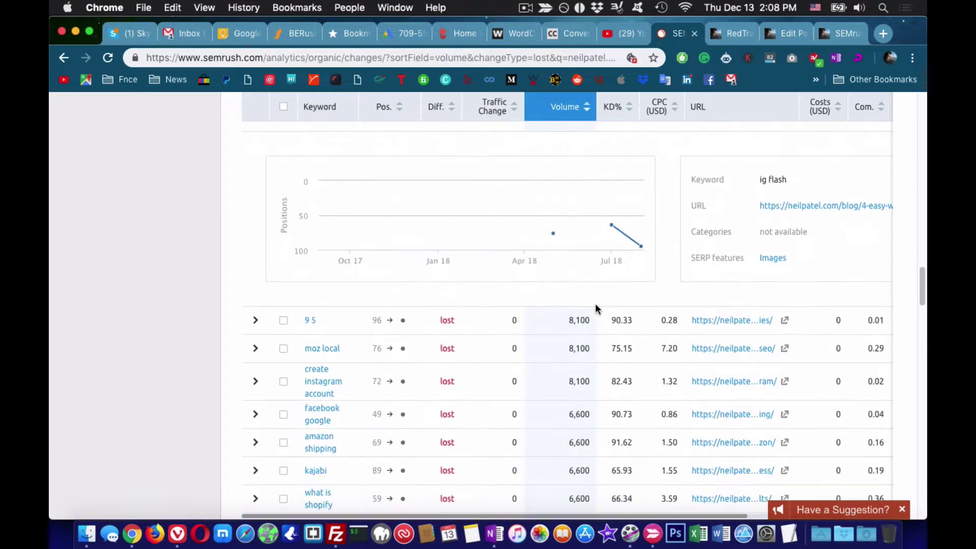
scroll(595, 303, "down", 4)
left_click(255, 325)
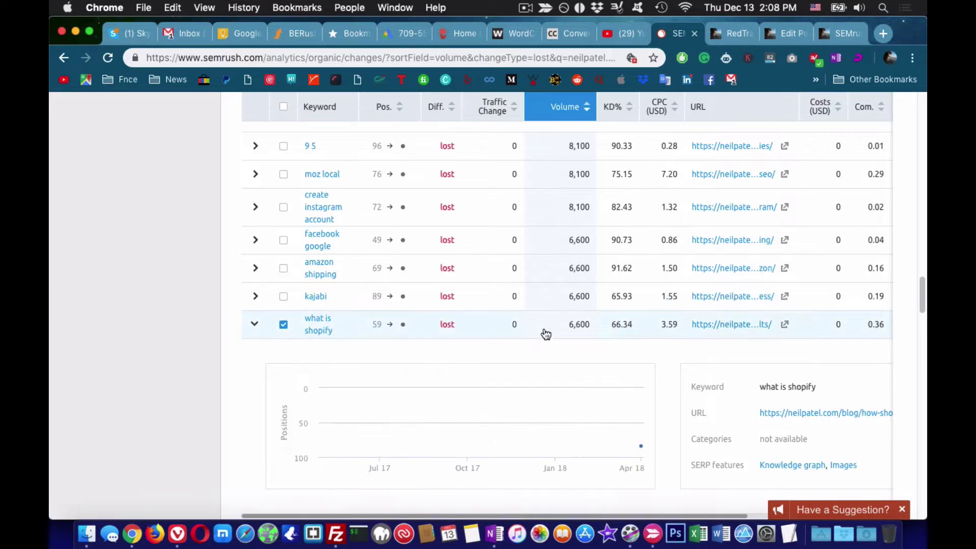
scroll(616, 330, "up", 15)
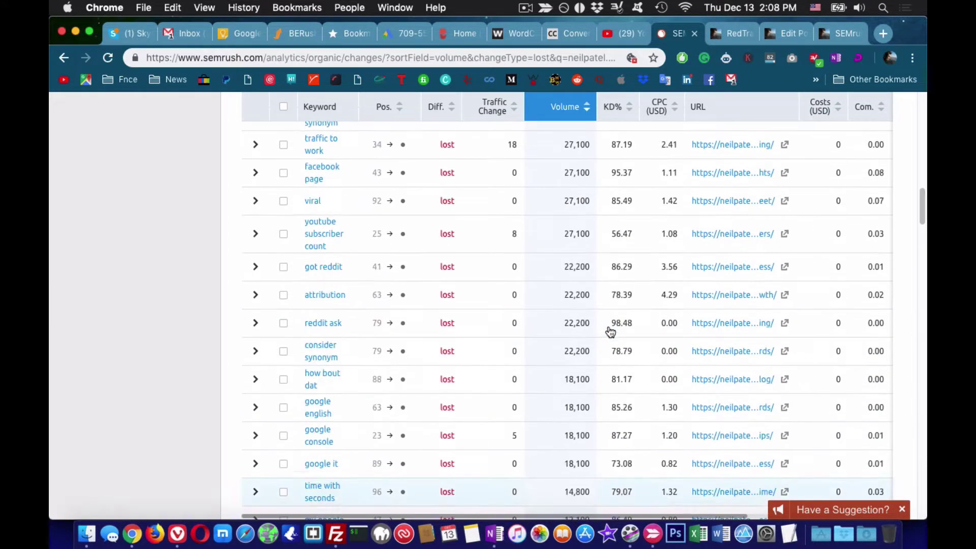
- Export neilpatel.com's lost keywords as an Excel file
scroll(609, 328, "down", 5)
left_click(860, 325)
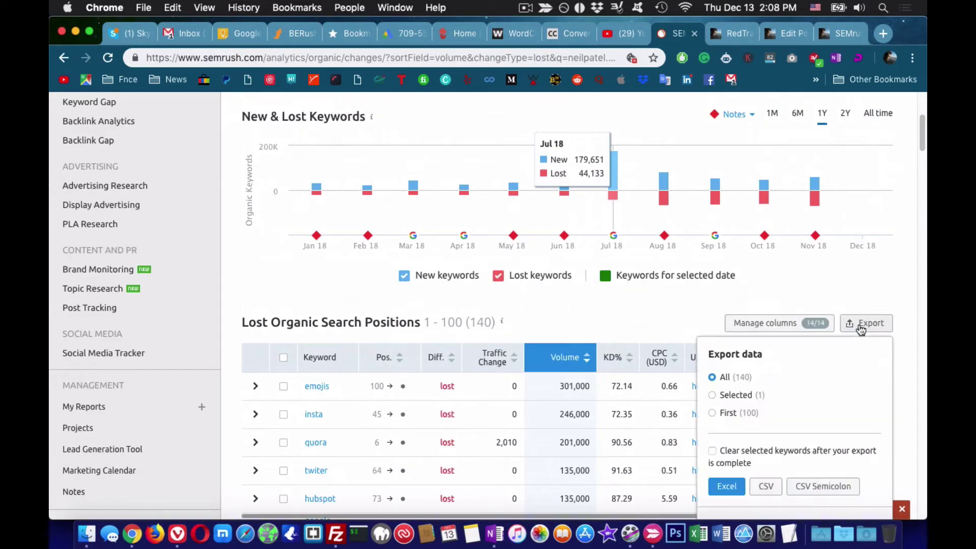
left_click(732, 488)
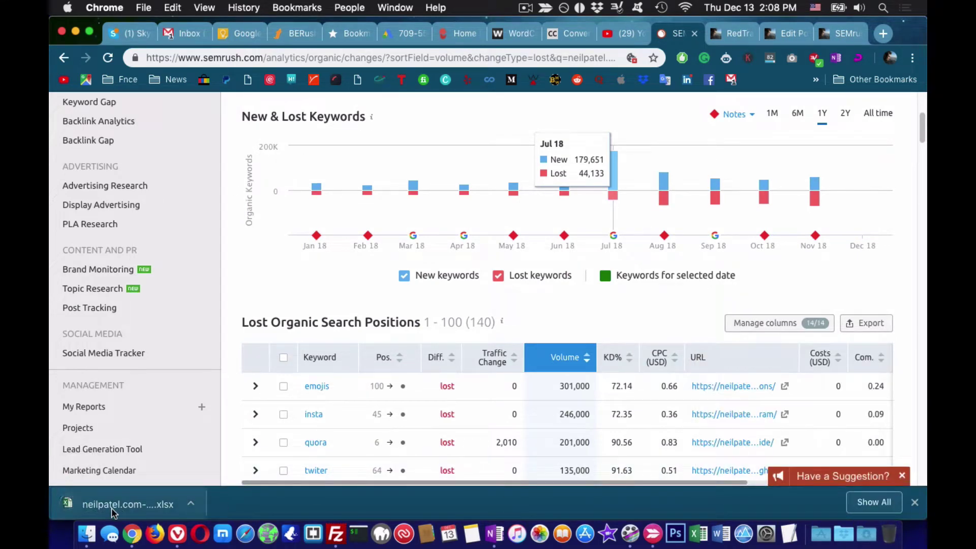
- Switch the report to Improved, then to the 254 Declined keywords
scroll(666, 352, "up", 5)
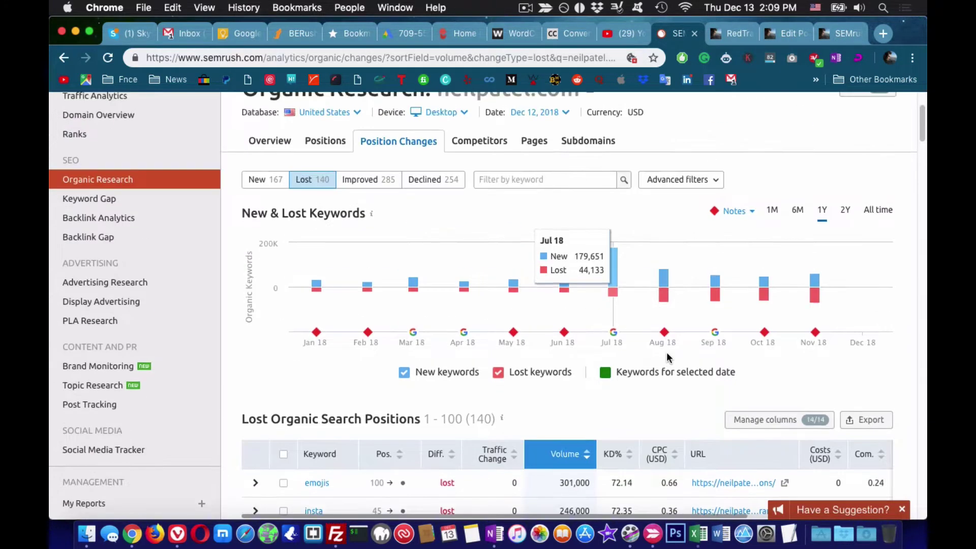
left_click(387, 204)
scroll(467, 277, "down", 4)
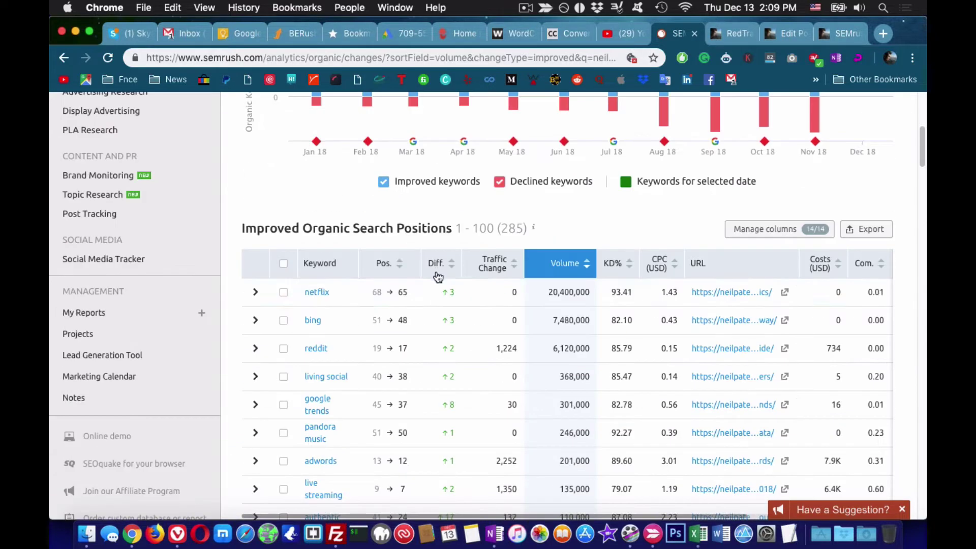
scroll(442, 284, "up", 6)
left_click(445, 303)
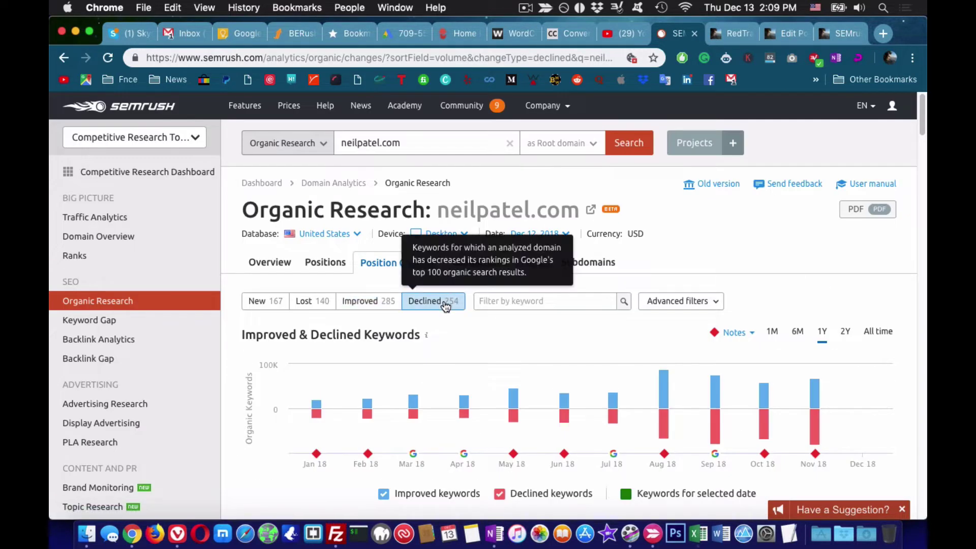
scroll(447, 325, "down", 7)
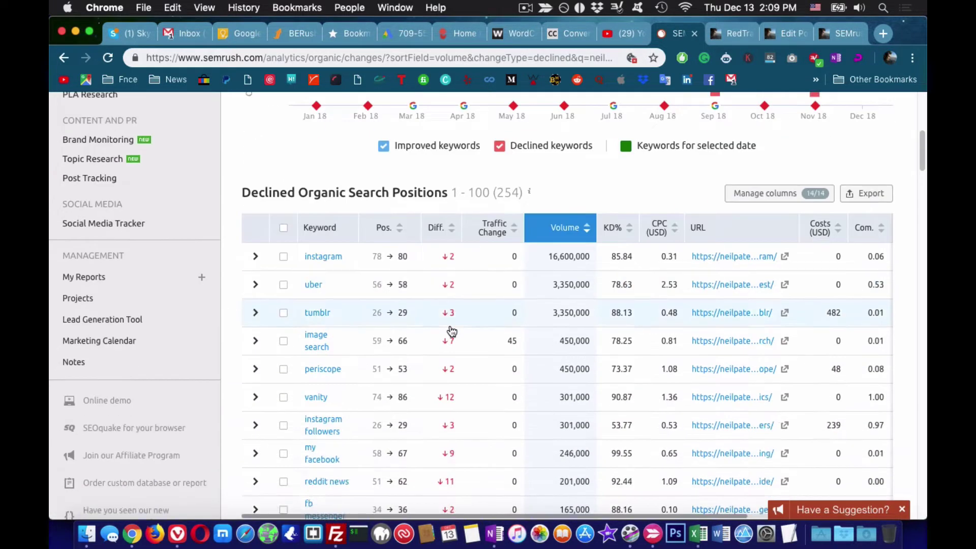
scroll(452, 331, "down", 2)
scroll(448, 326, "up", 9)
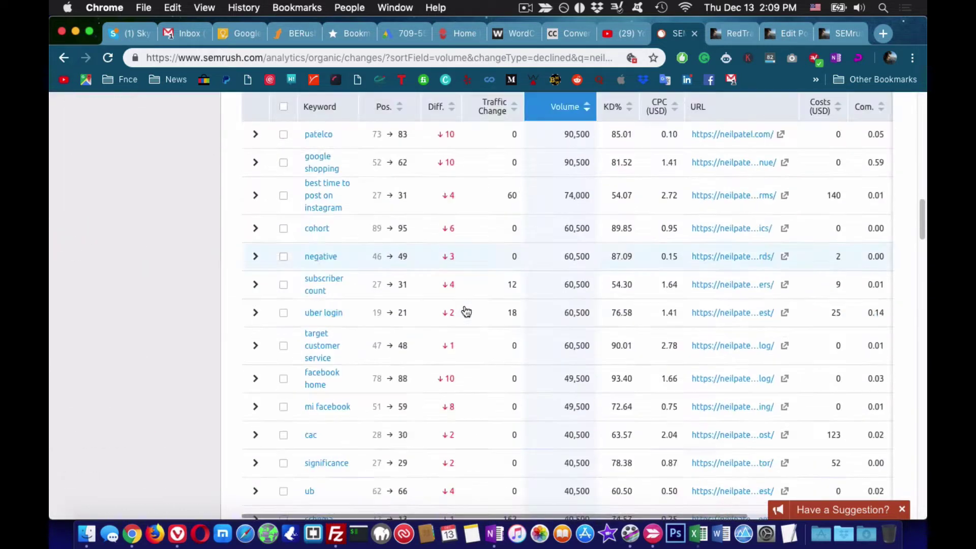
- From neilpatel.com's Competitors report, open wordstream.com, moz.com, searchenginejournal.com and crazyegg.com in new tabs
left_click(496, 263)
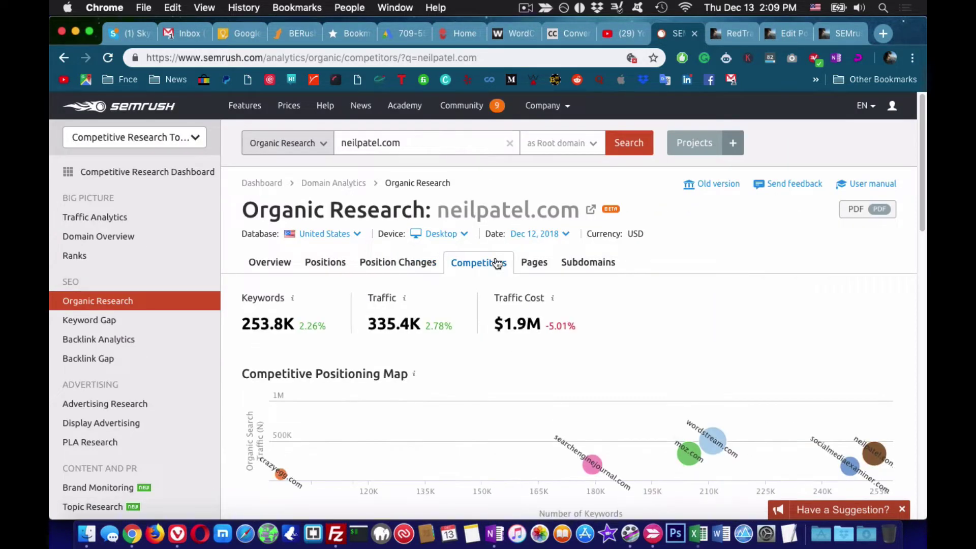
scroll(497, 259, "down", 7)
left_click(320, 280)
left_click(635, 34)
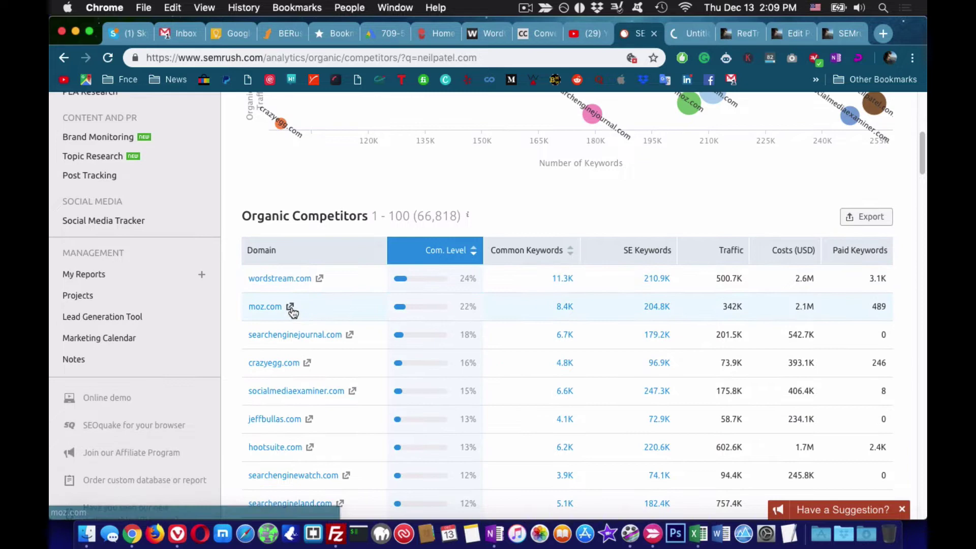
left_click(290, 306)
key("ctrl+shift+Tab")
left_click(349, 334)
key("ctrl+shift+Tab")
left_click(307, 362)
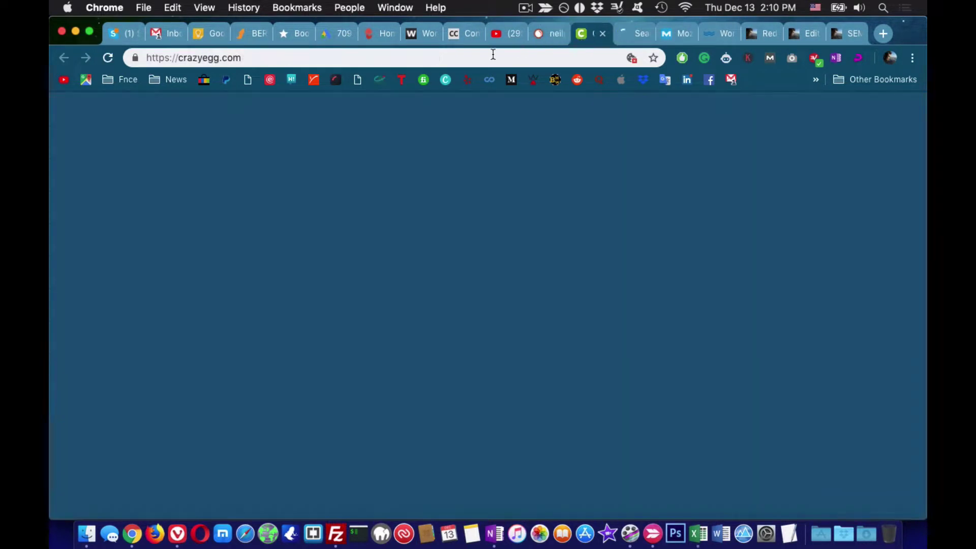
left_click(220, 51)
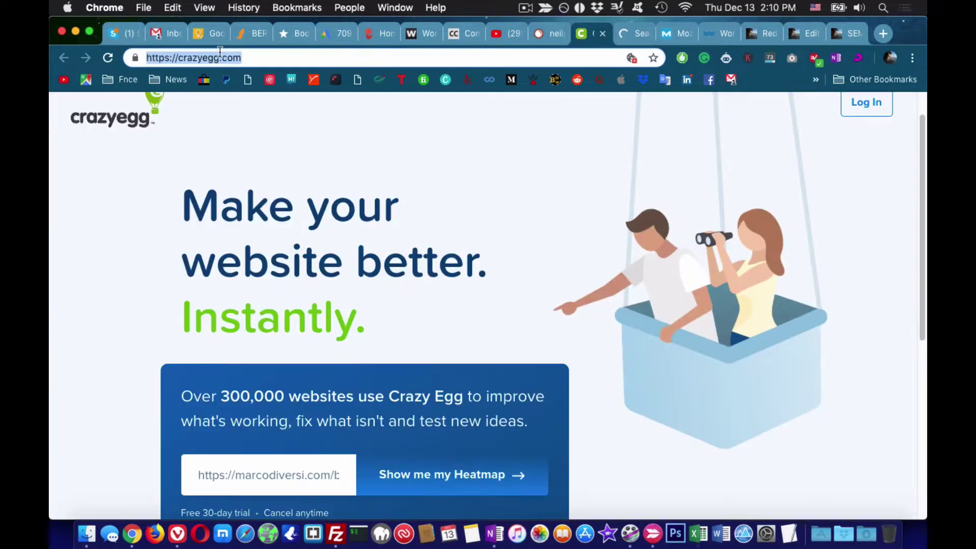
key("ctrl+shift+Tab")
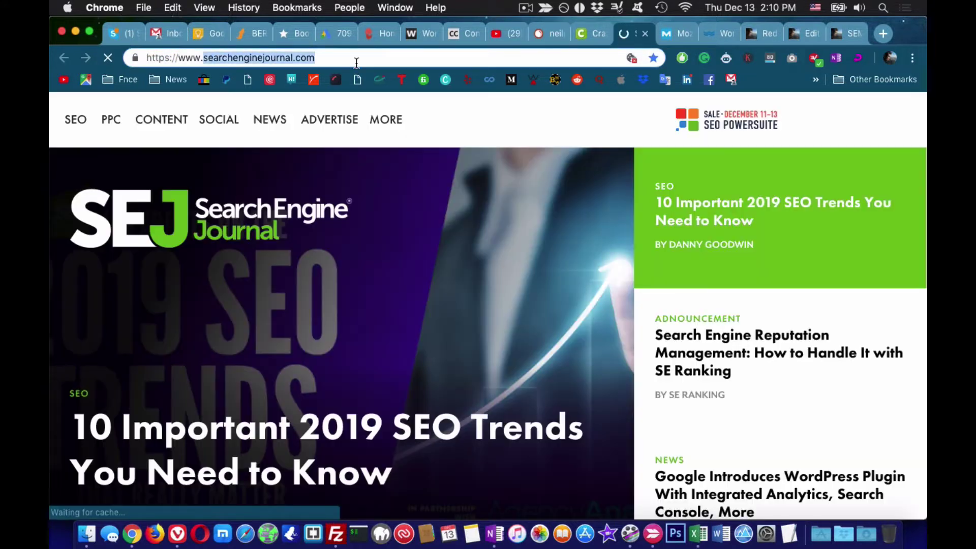
- Add competitor domains, including wordstream.com, and compare traffic of all five domains
left_click(486, 287)
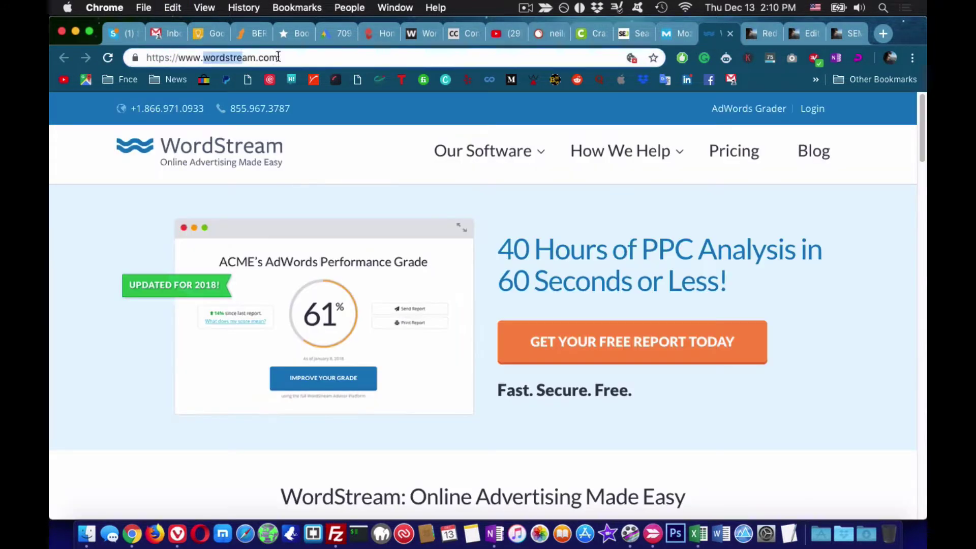
left_click(547, 34)
type("wordstream.com")
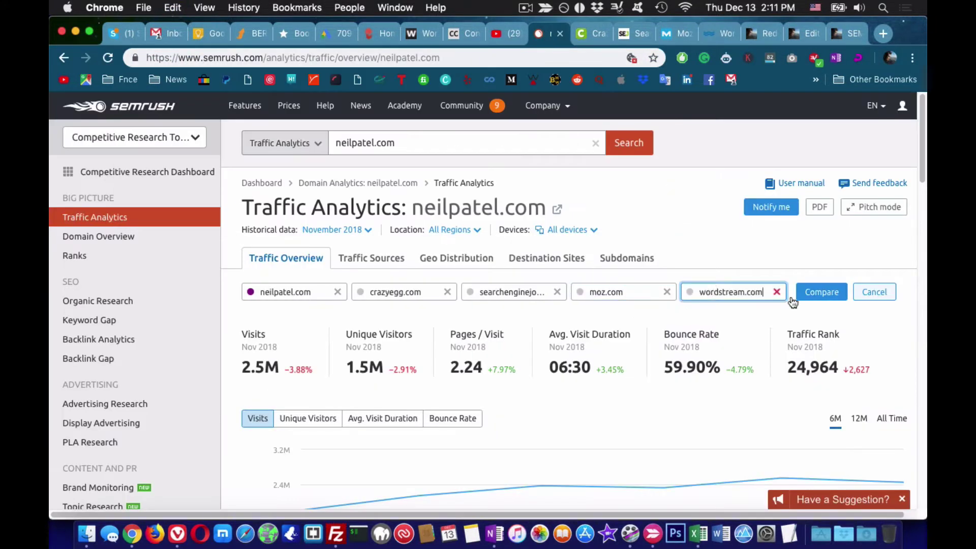
left_click(811, 296)
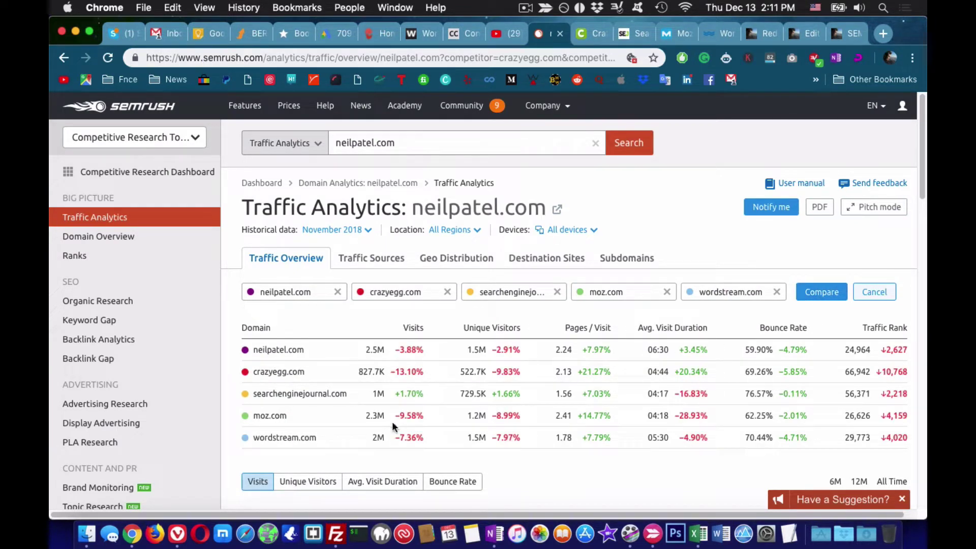
- Toggle neilpatel.com and wordstream.com off in the traffic sources chart
scroll(450, 426, "down", 10)
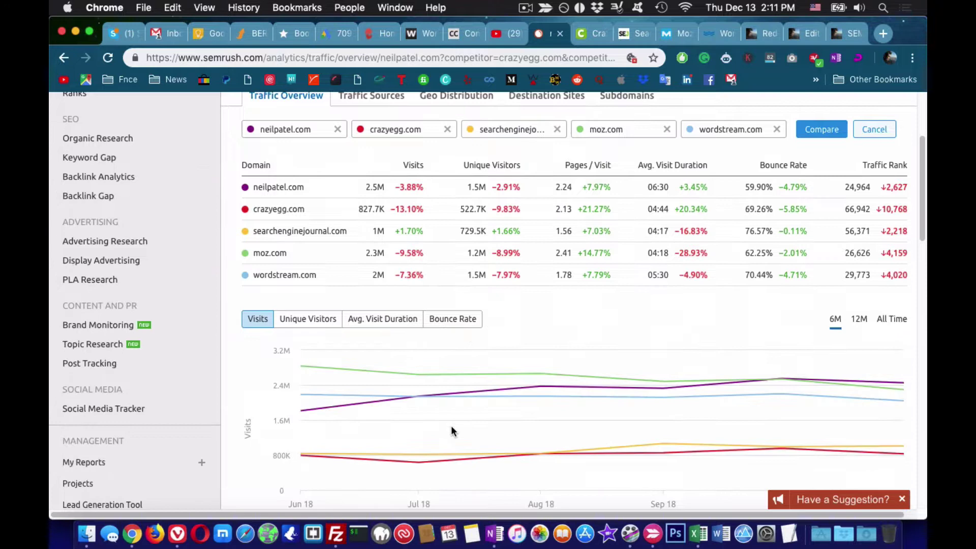
left_click(291, 382)
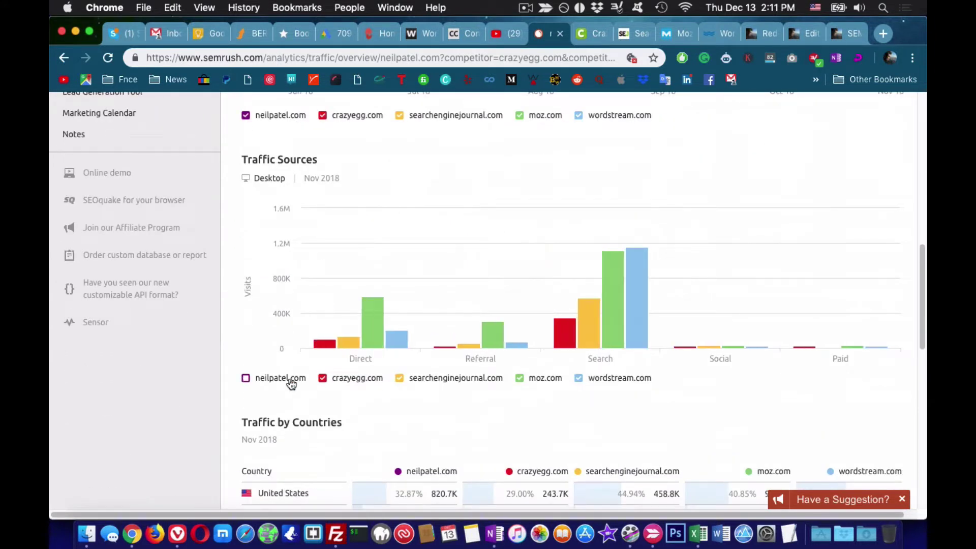
left_click(292, 381)
left_click(291, 381)
left_click(291, 381)
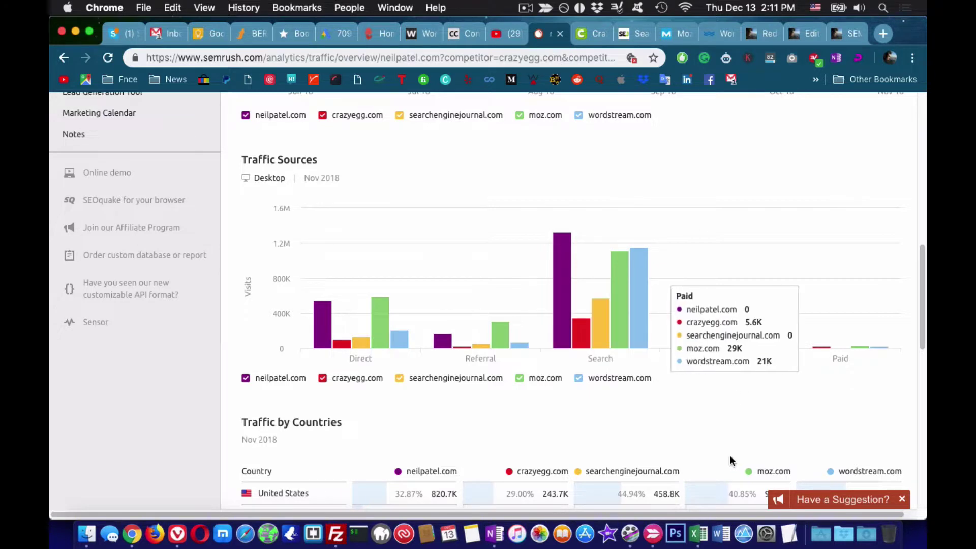
left_click(295, 378)
left_click(602, 381)
scroll(345, 263, "down", 5)
scroll(344, 378, "up", 10)
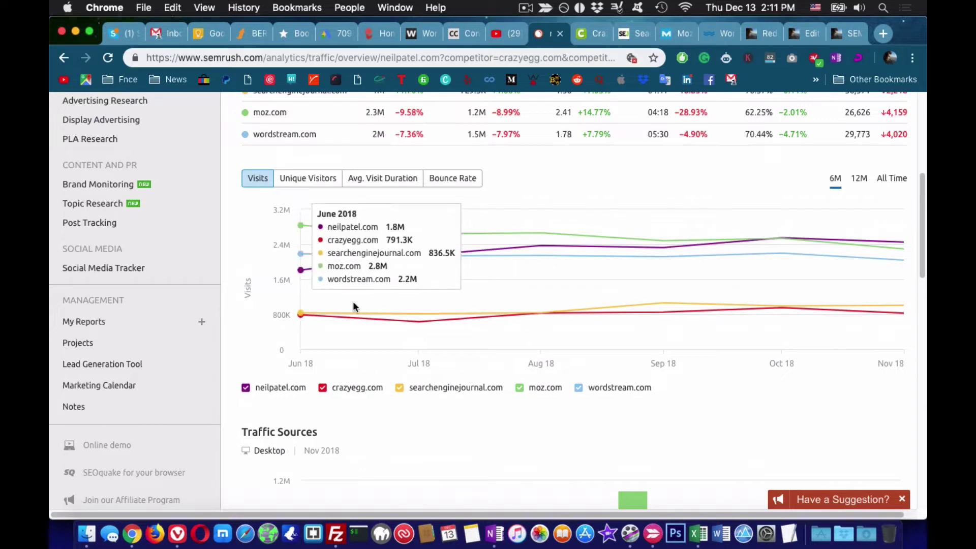
- Chart unique visitors, visit duration and bounce rate, then return to neilpatel.com's overview
left_click(315, 179)
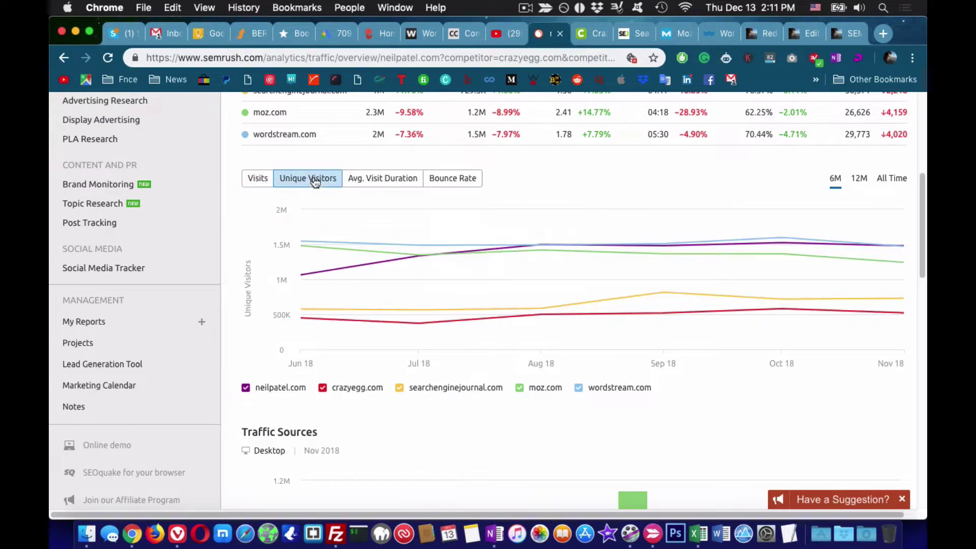
left_click(386, 179)
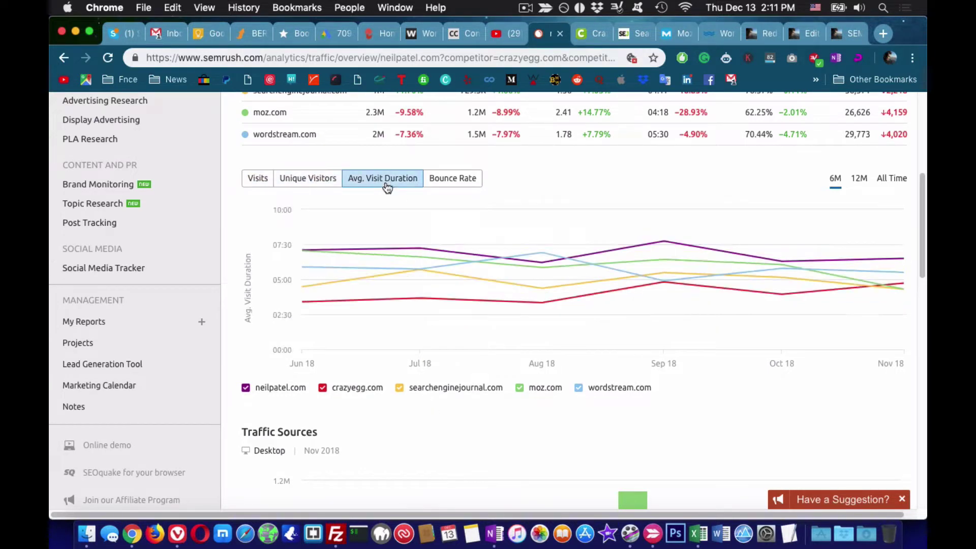
left_click(453, 183)
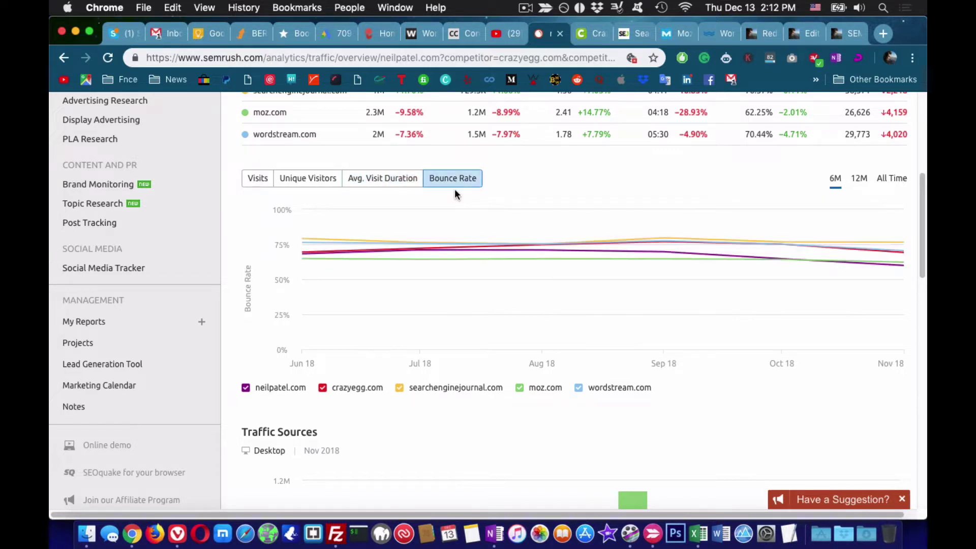
scroll(434, 376, "up", 6)
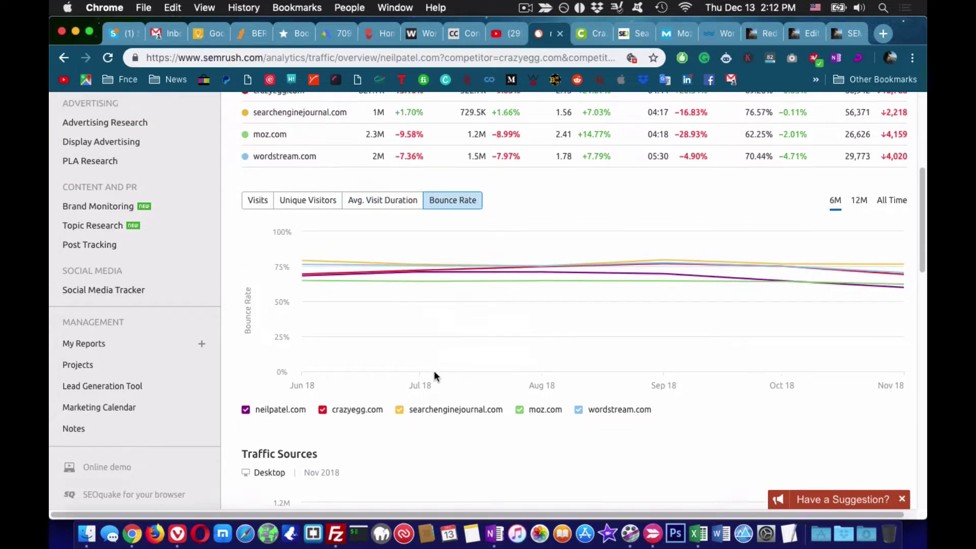
left_click(61, 58)
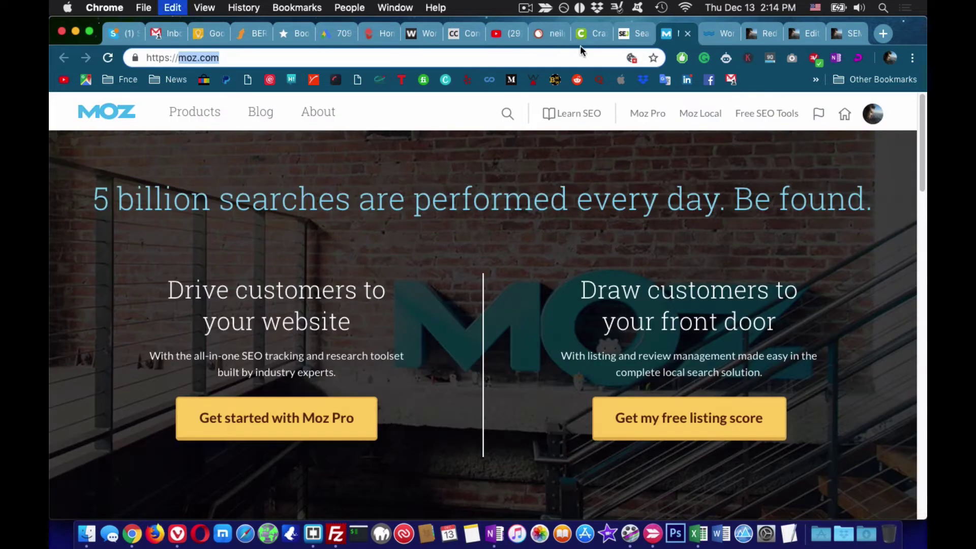
- In Keyword Gap, add moz.com as the fourth domain to compare
left_click(549, 33)
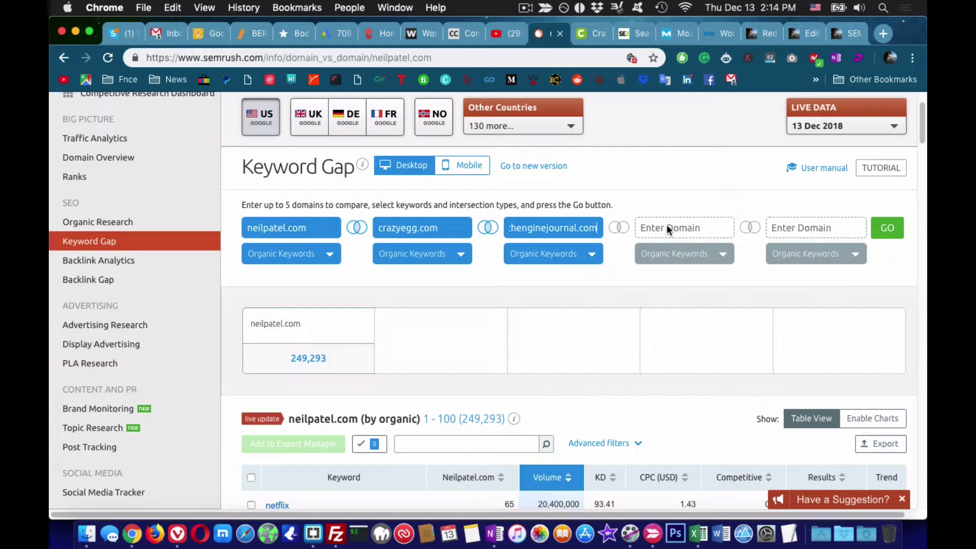
left_click(666, 228)
type("moz.com")
left_click(797, 232)
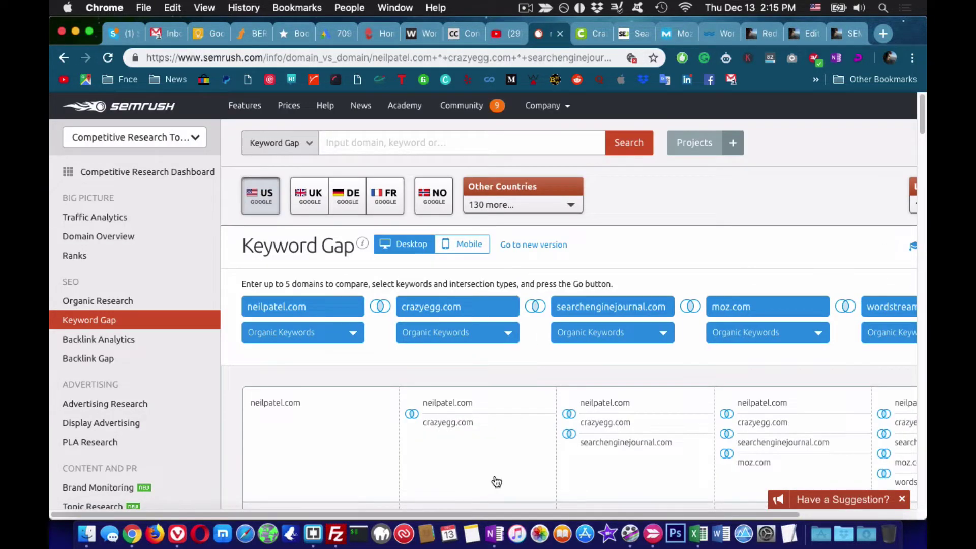
- Review the 7,008 shared keywords in table view and export them all to Excel
scroll(497, 482, "down", 5)
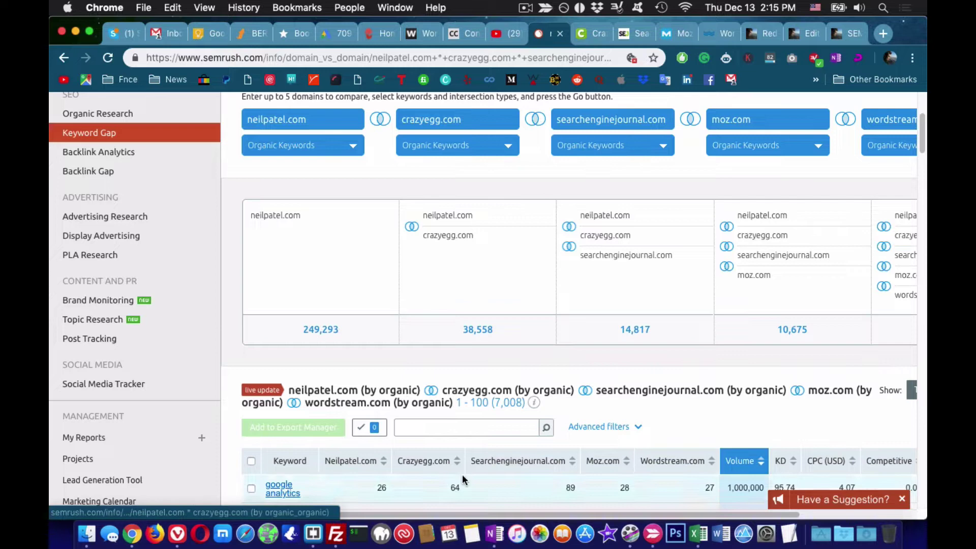
scroll(462, 474, "down", 6)
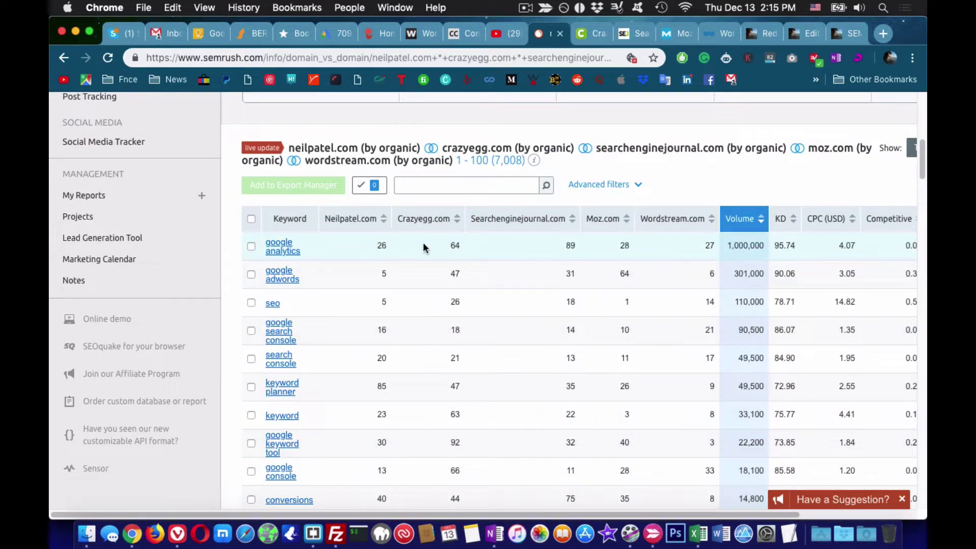
scroll(696, 249, "down", 1)
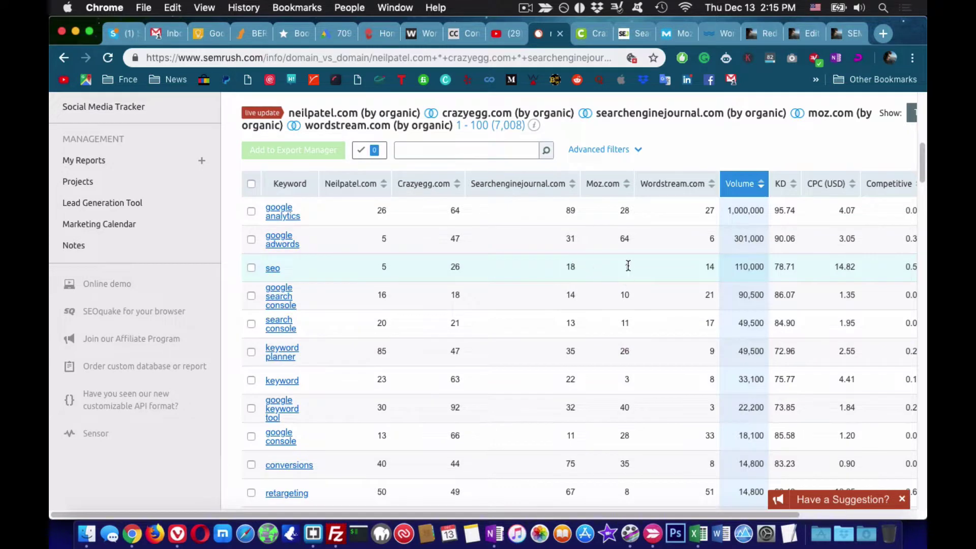
scroll(613, 326, "down", 15)
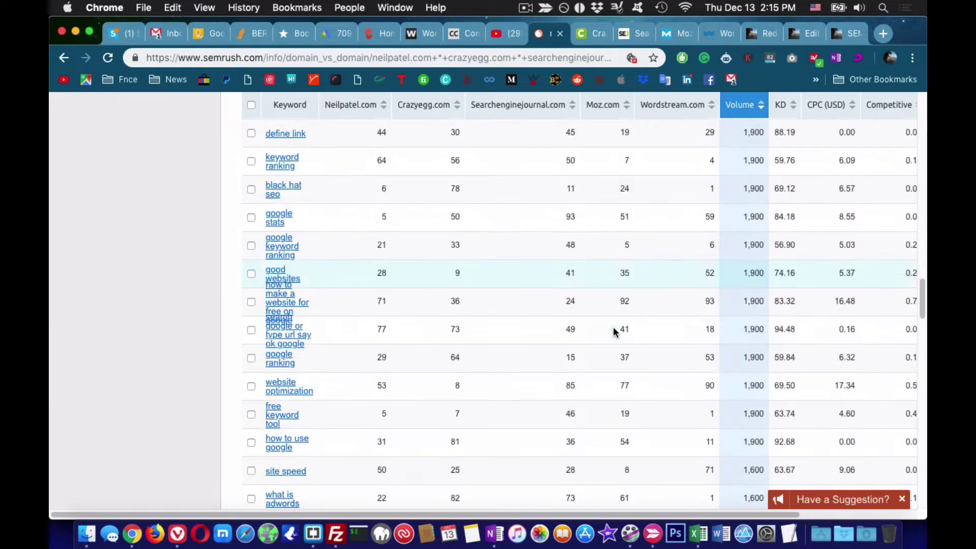
scroll(613, 331, "down", 10)
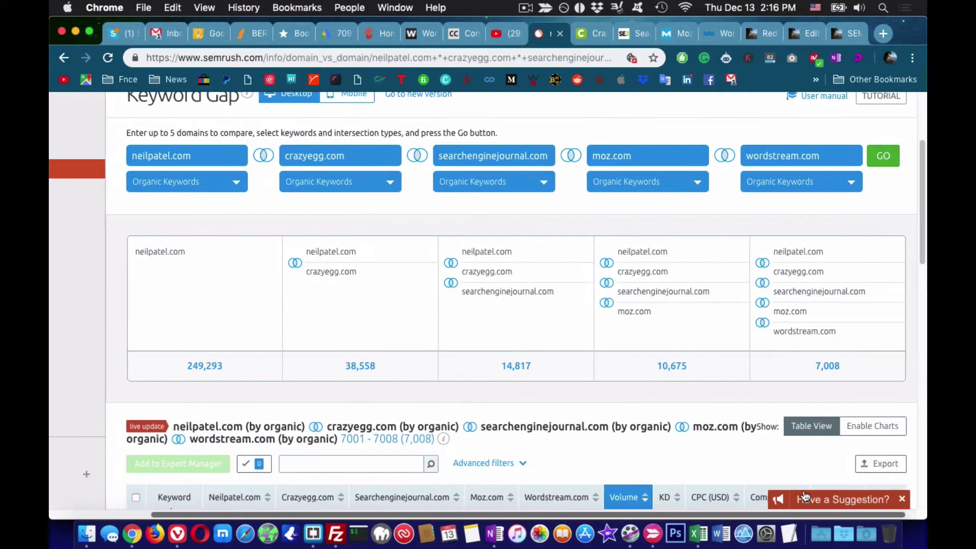
scroll(615, 433, "down", 5)
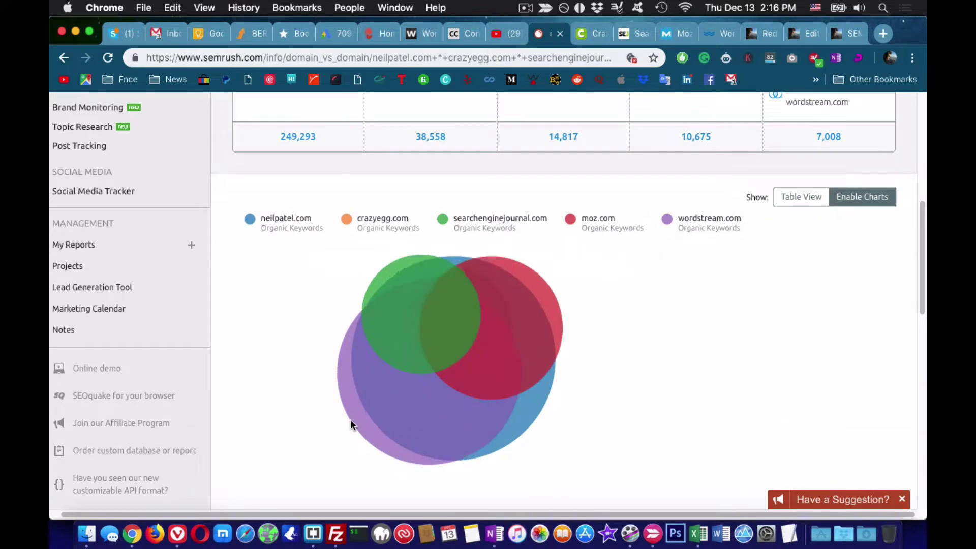
left_click(801, 196)
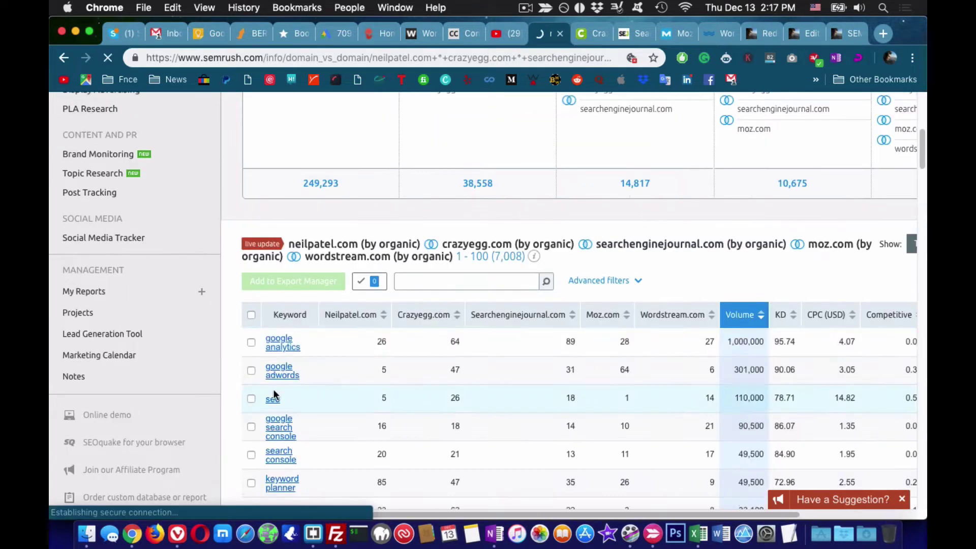
left_click(870, 278)
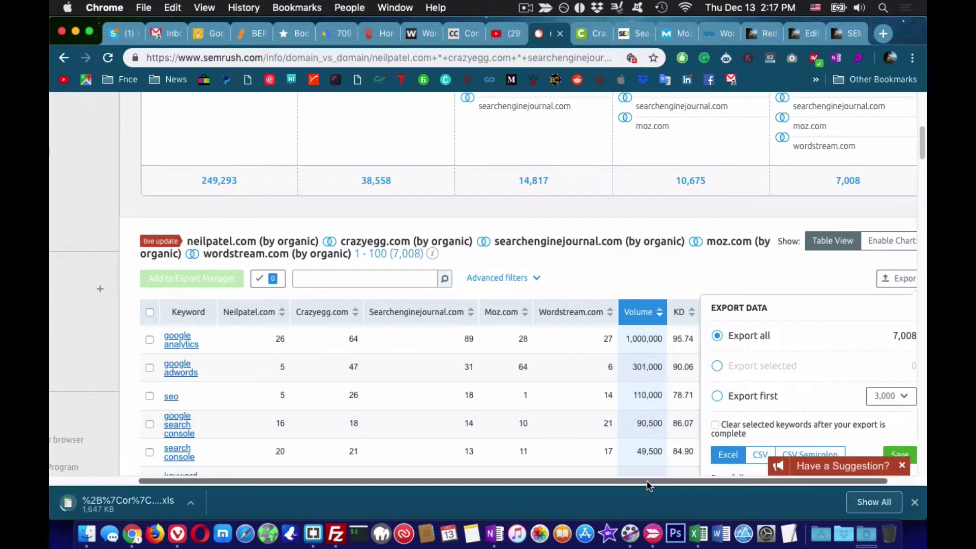
scroll(172, 295, "up", 5)
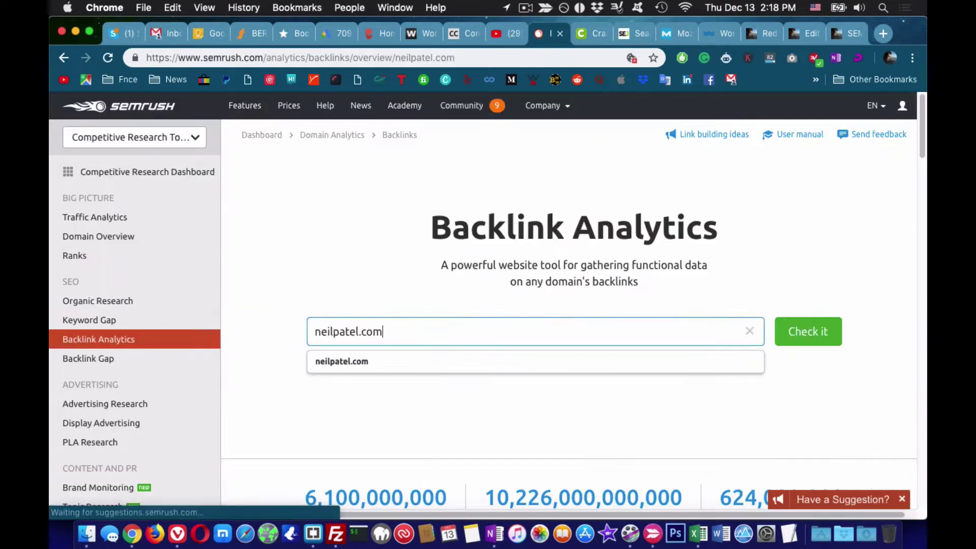
- Run Backlink Analytics for neilpatel.com and filter backlinks to new follow links (99,583)
key("Return")
scroll(425, 228, "down", 20)
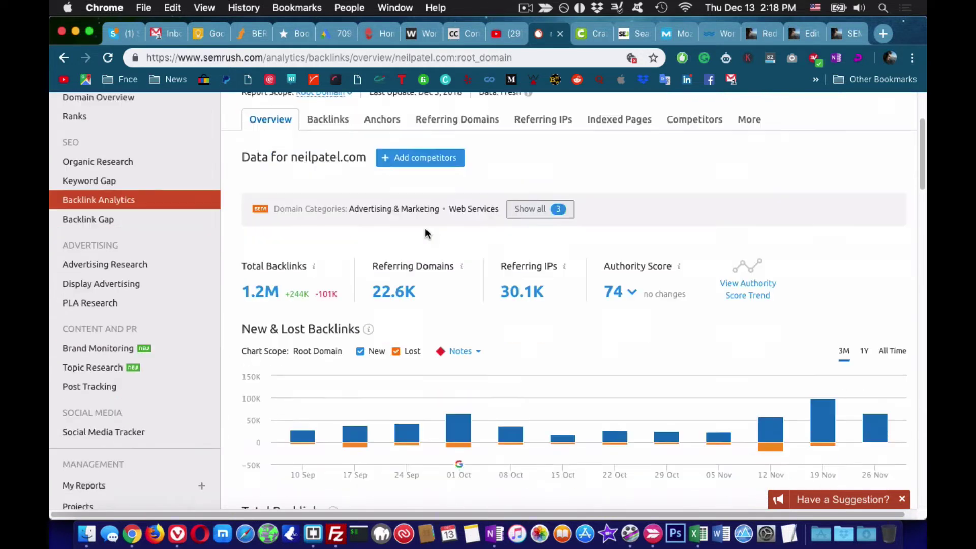
scroll(425, 229, "up", 15)
left_click(327, 150)
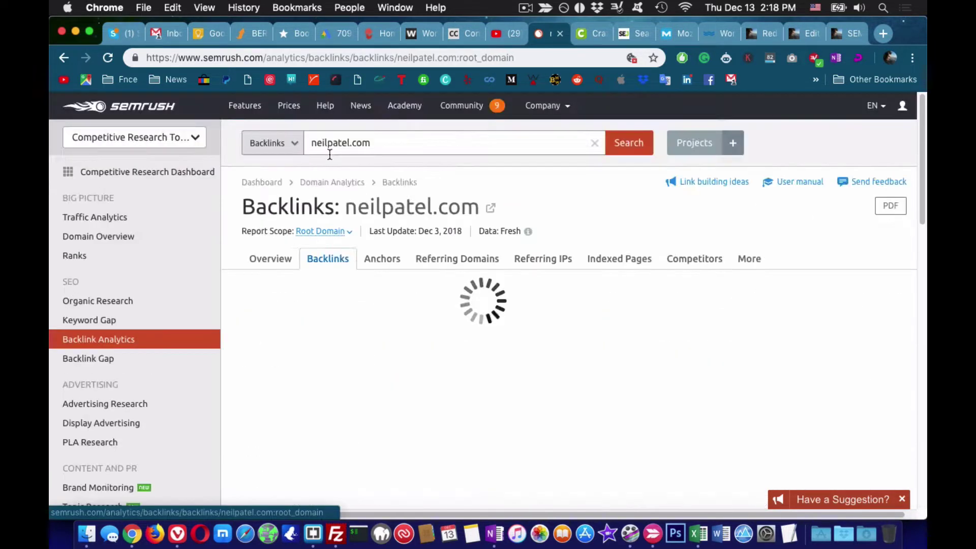
scroll(668, 214, "down", 6)
left_click(654, 197)
left_click(471, 196)
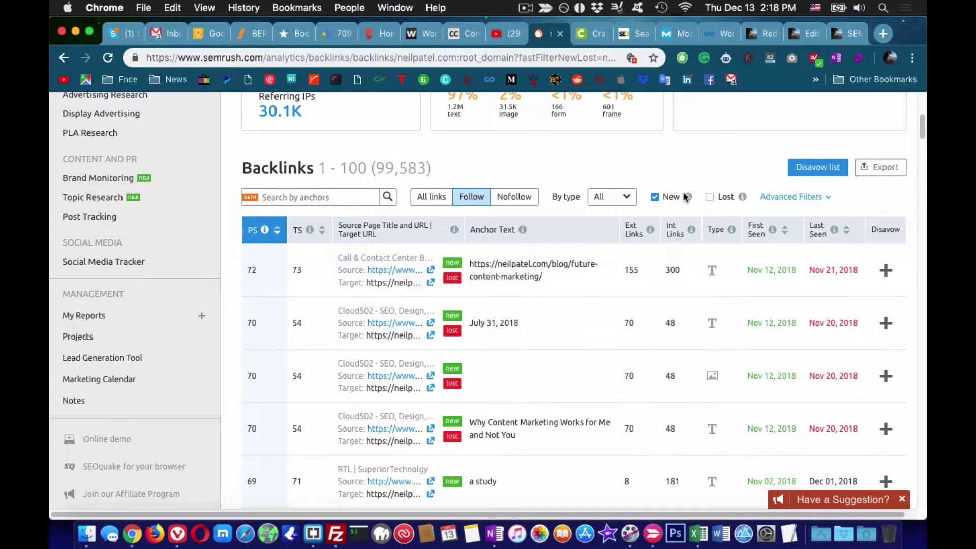
scroll(553, 287, "down", 3)
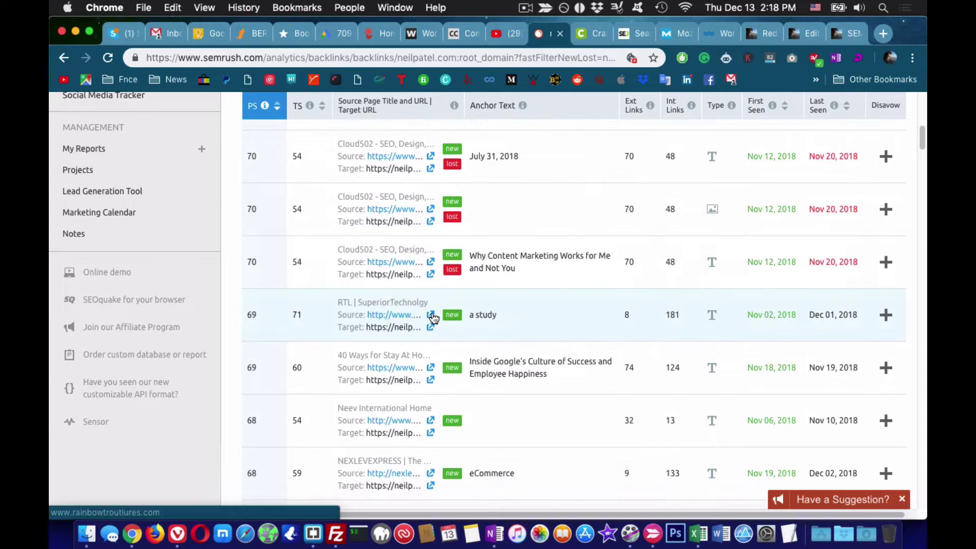
- Open the rainbowtroutlures.com linking page's source and search 'neil' to find the neilpatel.com link
left_click(394, 314)
key("alt+super+u")
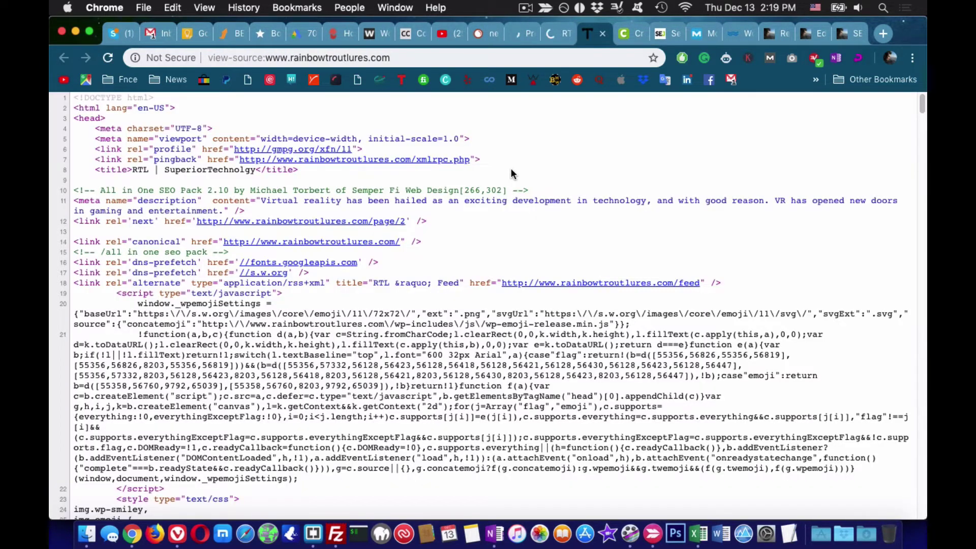
key("super+f")
type("neilp")
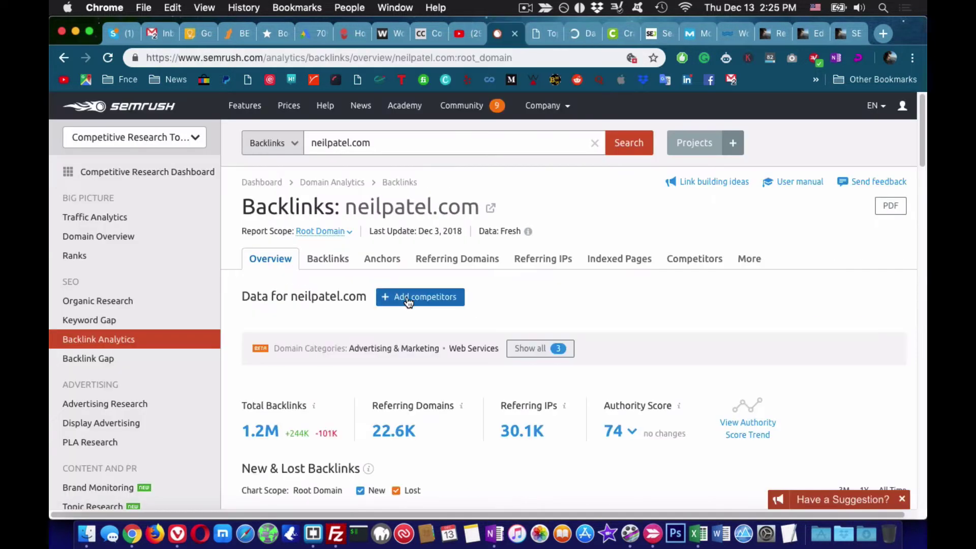
- Scroll the five-domain backlink comparison and open moz.com's Authority Score 82 breakdown
left_click(418, 295)
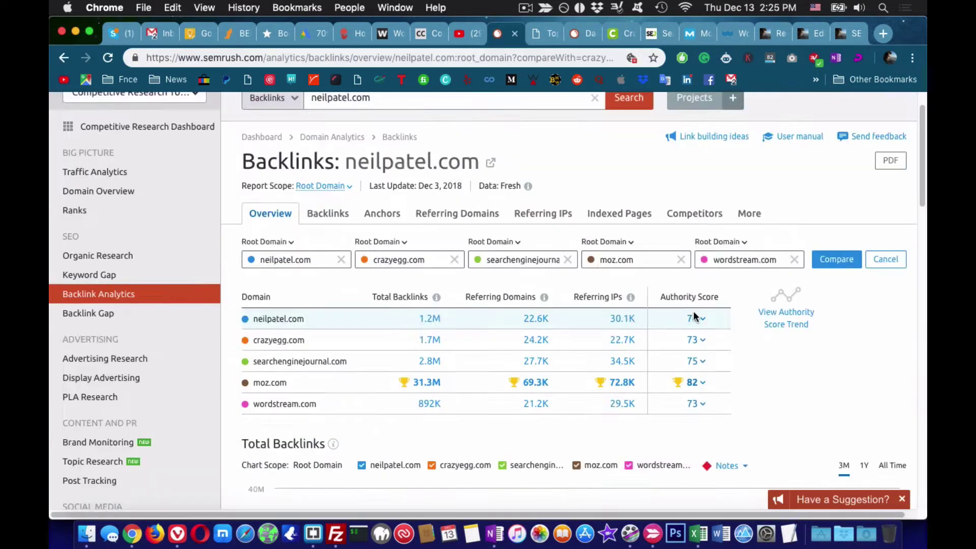
scroll(695, 316, "down", 5)
scroll(694, 316, "down", 7)
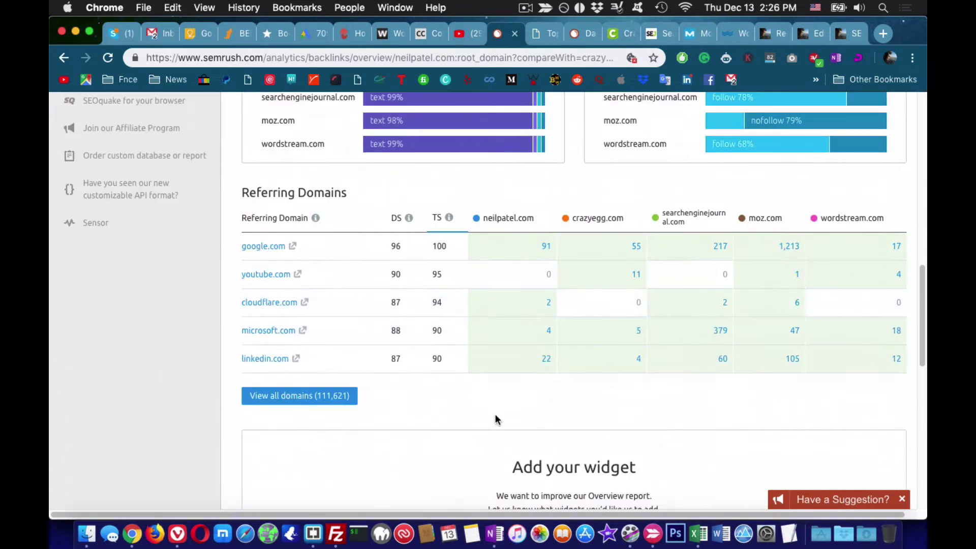
scroll(496, 419, "up", 10)
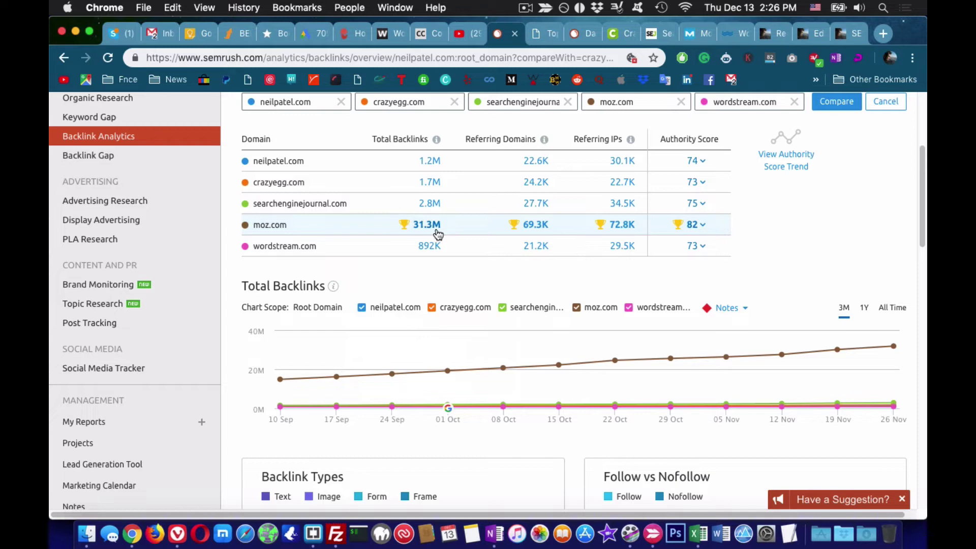
left_click(700, 225)
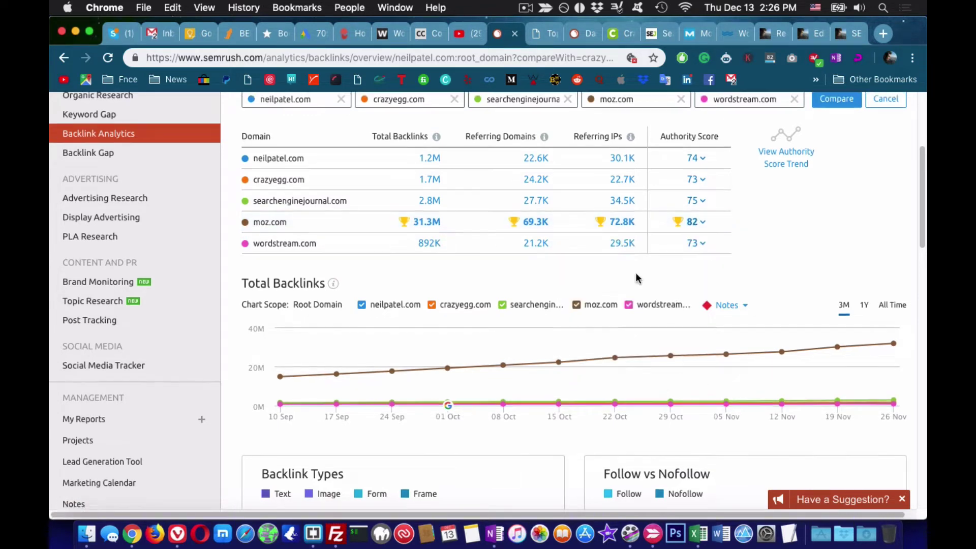
- Open the full referring-domains list, view crazyegg.com's google.com backlinks, and scroll the ranked table
scroll(636, 279, "down", 10)
left_click(292, 381)
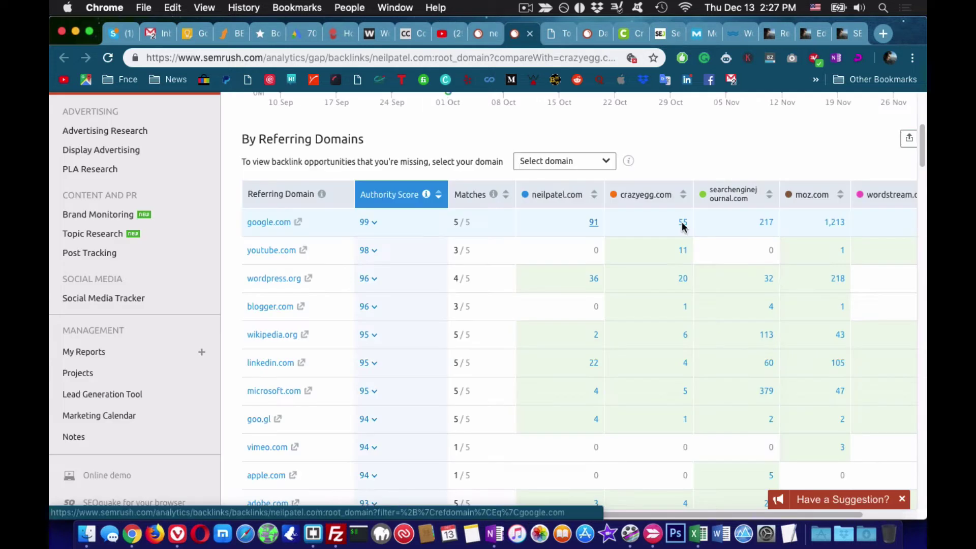
left_click(682, 223)
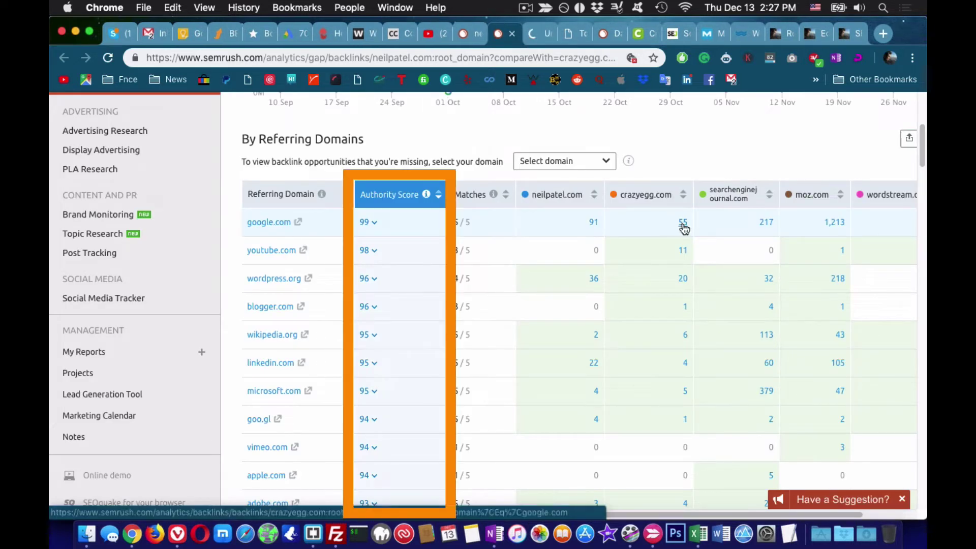
scroll(629, 275, "down", 2)
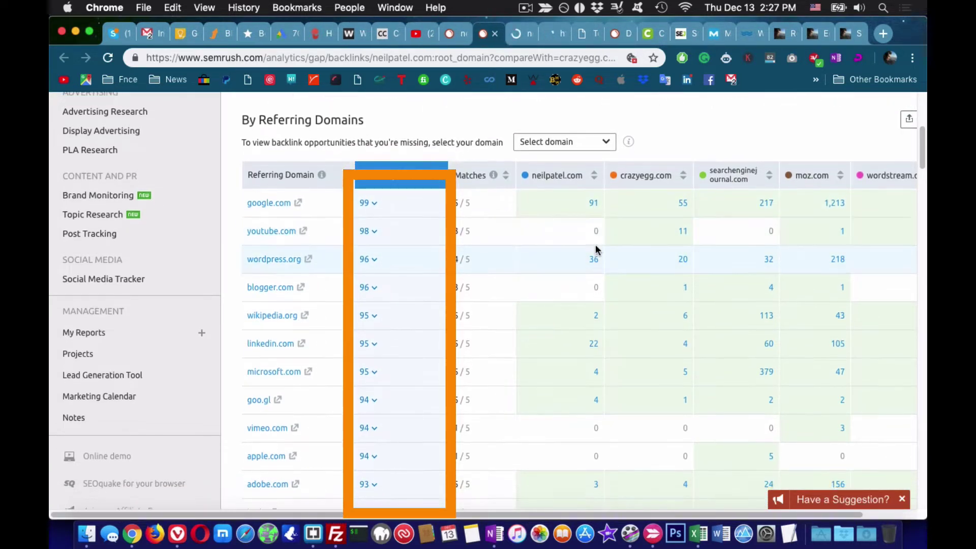
scroll(597, 249, "down", 2)
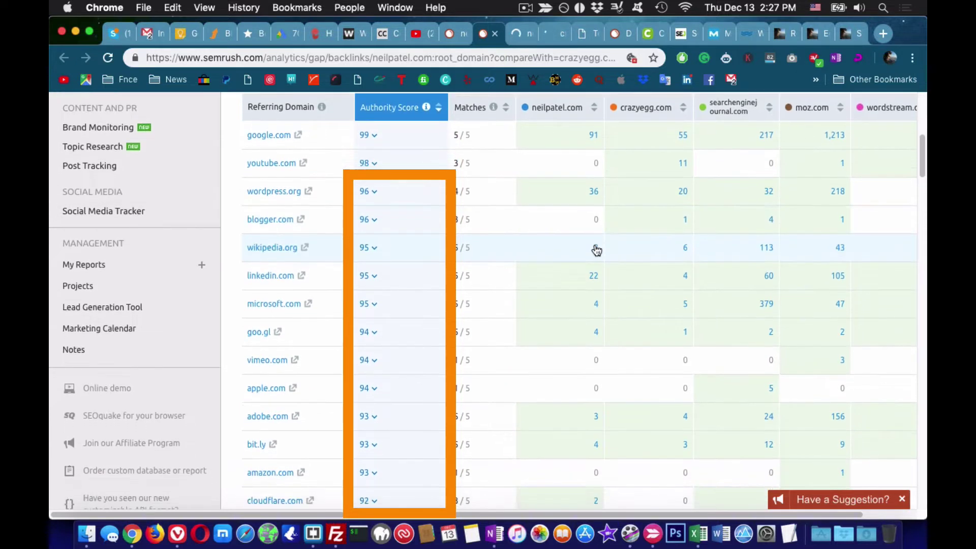
scroll(595, 247, "down", 4)
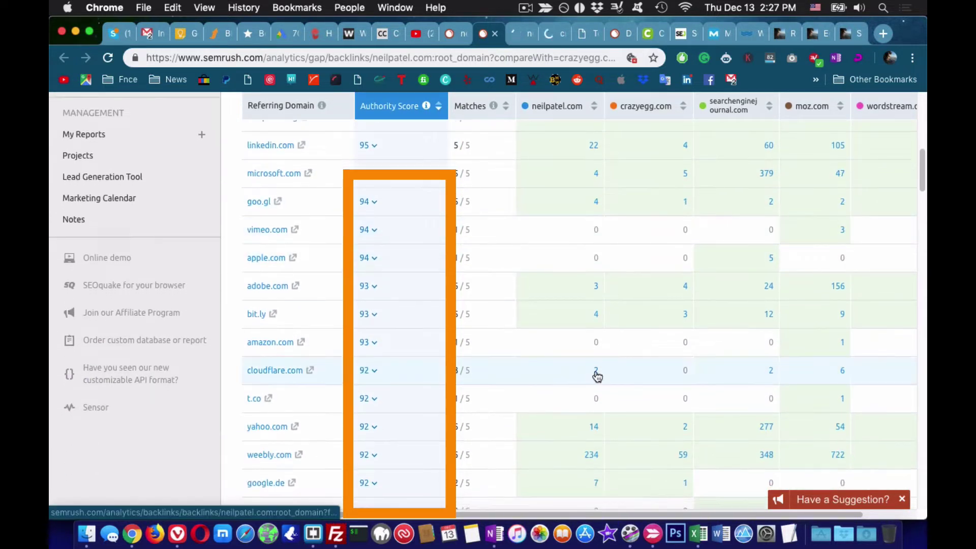
scroll(560, 396, "down", 10)
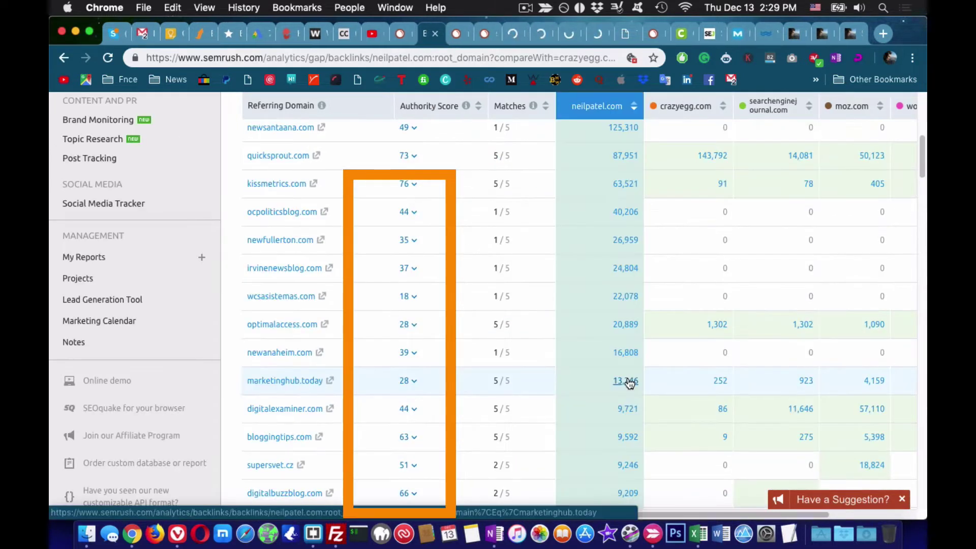
scroll(589, 410, "down", 4)
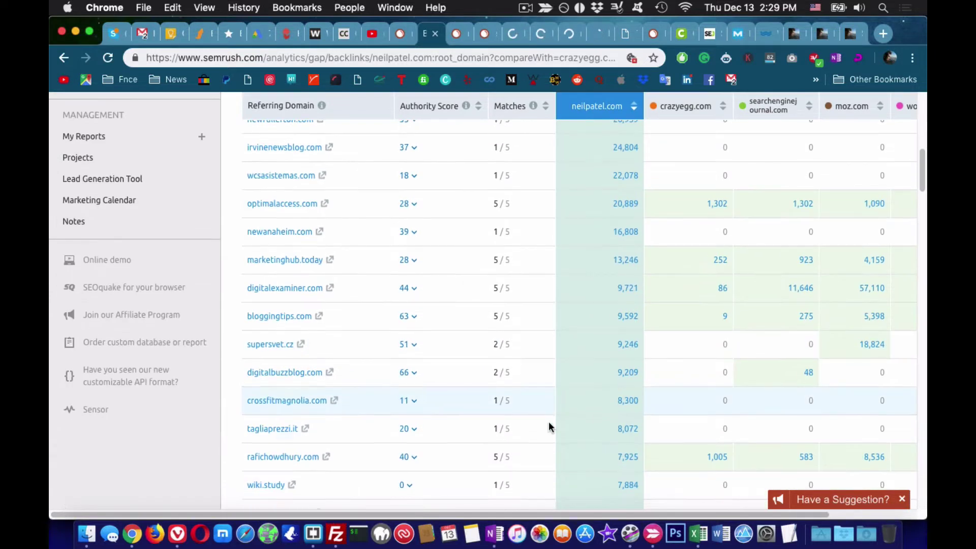
scroll(600, 436, "down", 4)
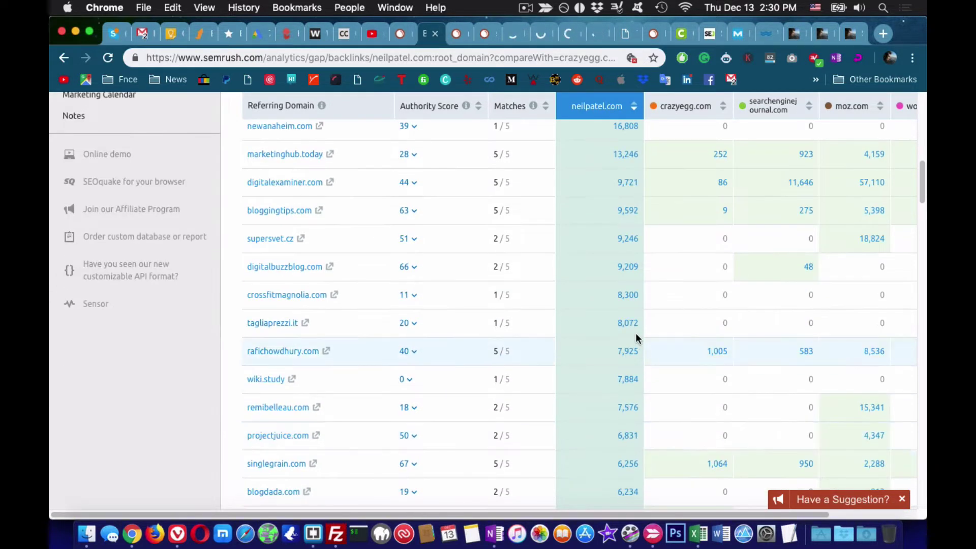
scroll(618, 331, "down", 5)
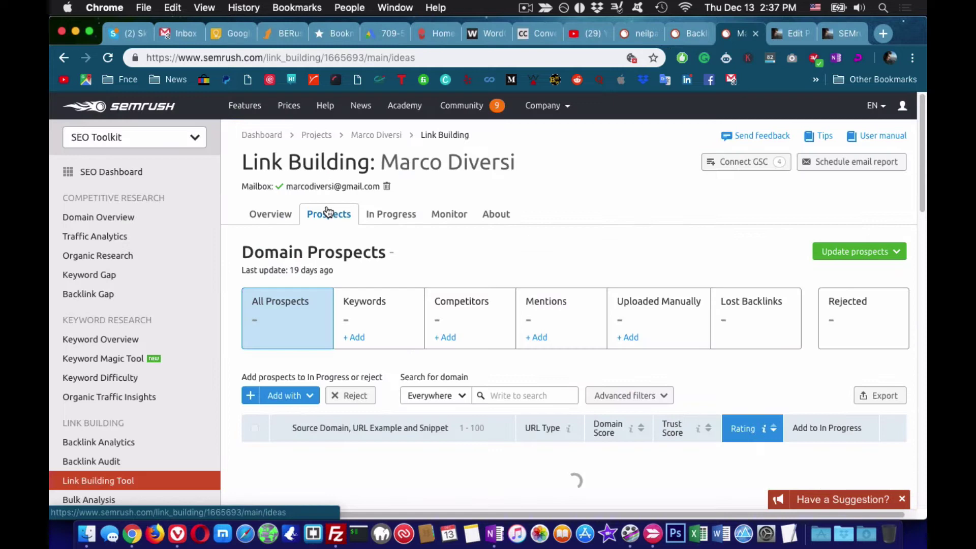
- Browse the Update prospects and Add with outreach options, toggling the affilorama.com prospect
left_click(869, 251)
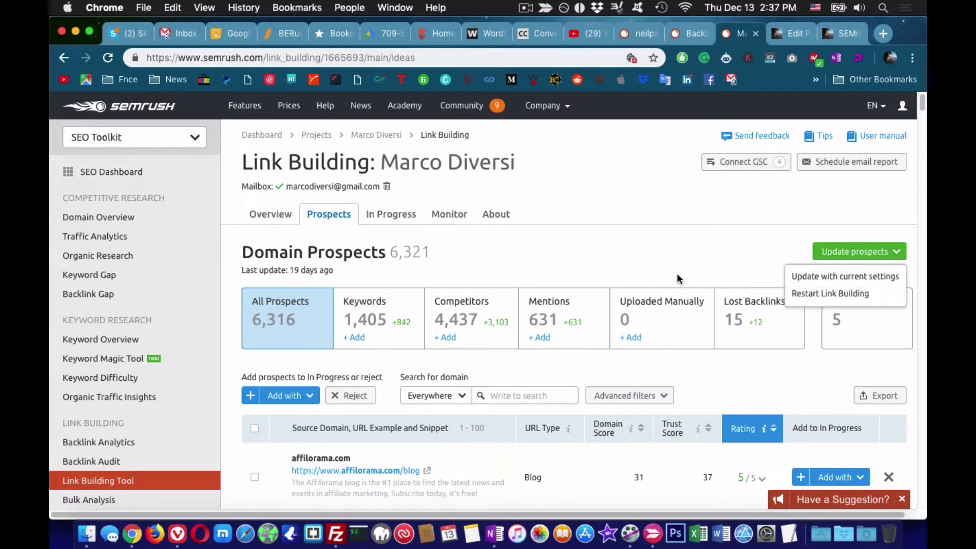
left_click(773, 163)
scroll(721, 285, "down", 3)
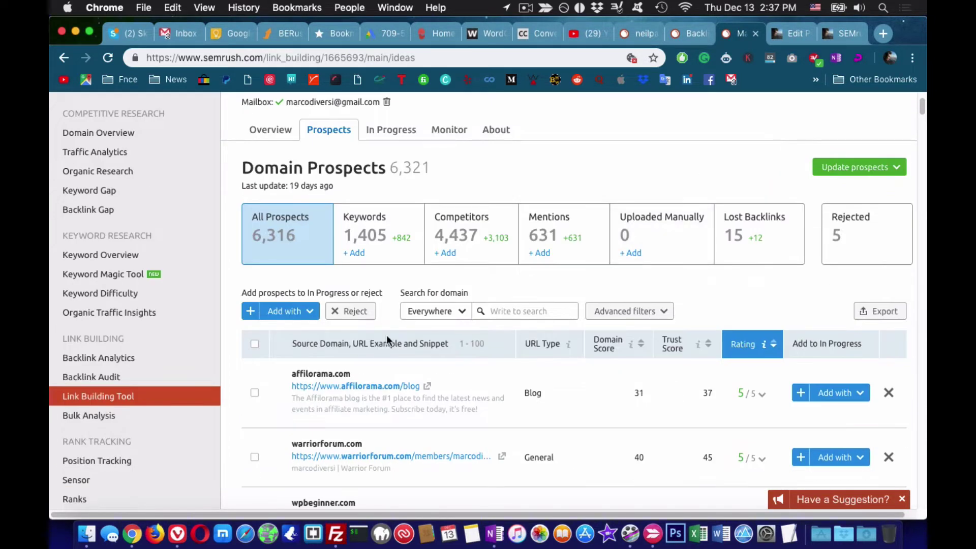
left_click(289, 396)
scroll(307, 387, "down", 3)
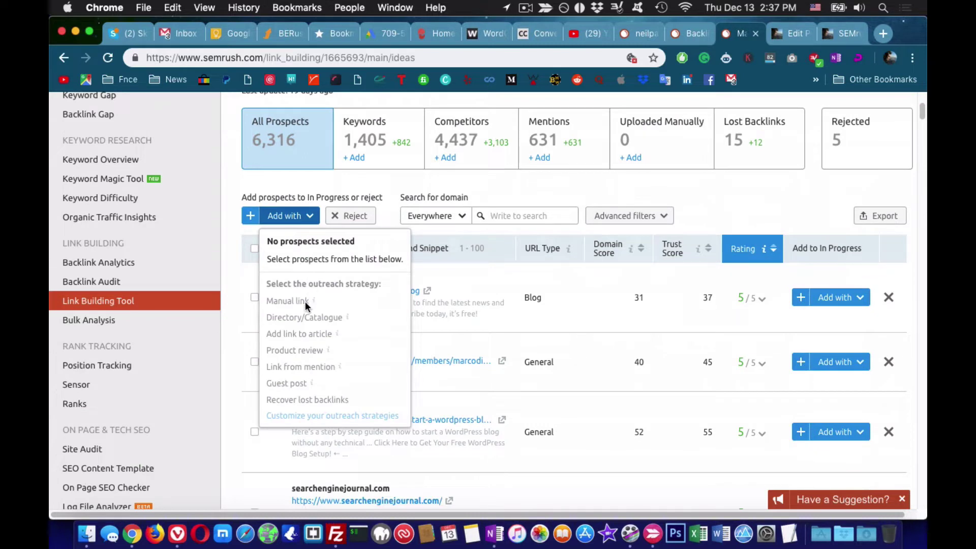
left_click(254, 297)
left_click(254, 297)
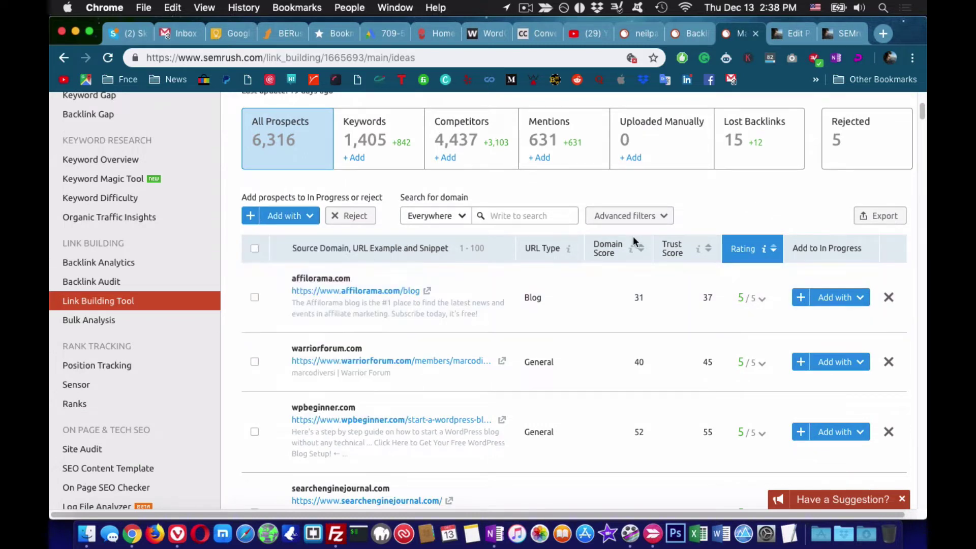
- Export the 6,321 domain prospects as a CSV and return to the Backlink Gap tab
left_click(880, 215)
scroll(813, 355, "down", 4)
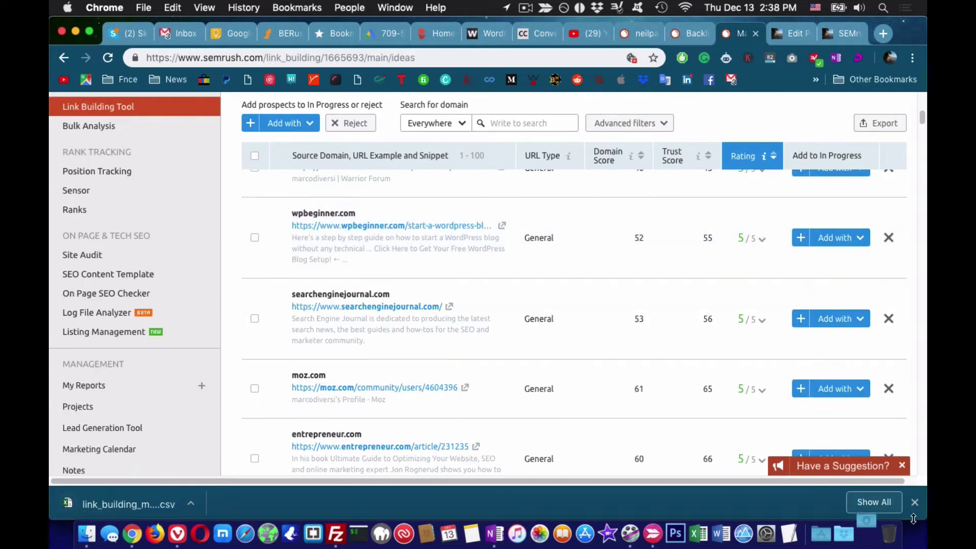
left_click(914, 502)
scroll(660, 346, "down", 3)
scroll(559, 376, "up", 8)
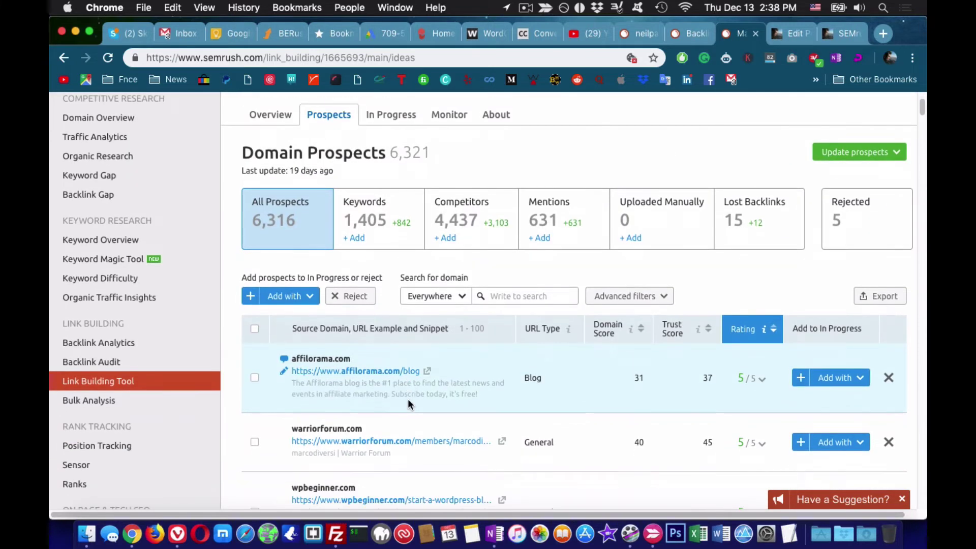
key("ctrl+shift+Tab")
- Move through the open tabs to the neilpatel.com Backlinks Overview
scroll(539, 400, "down", 3)
scroll(534, 399, "up", 3)
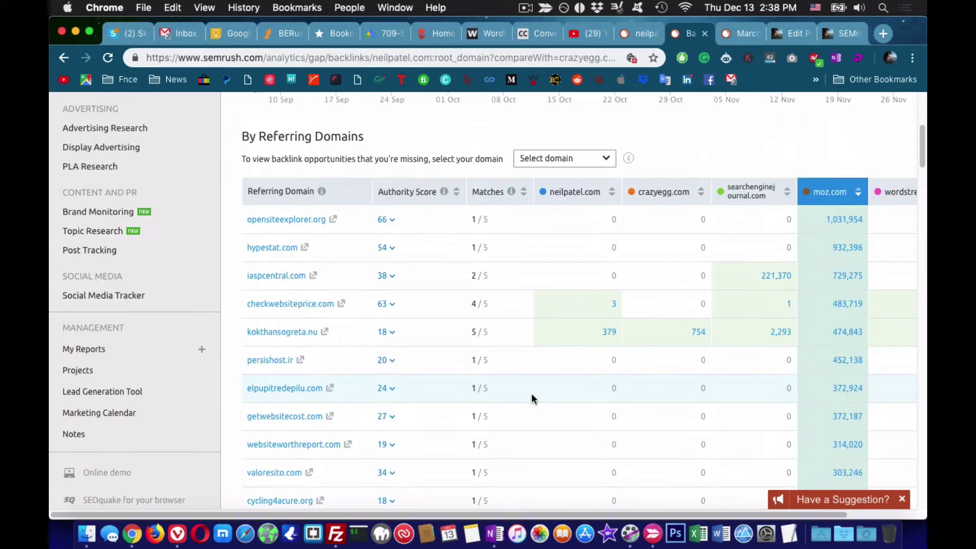
key("ctrl+Tab")
key("ctrl+shift+Tab")
scroll(534, 397, "down", 5)
key("ctrl+shift+Tab")
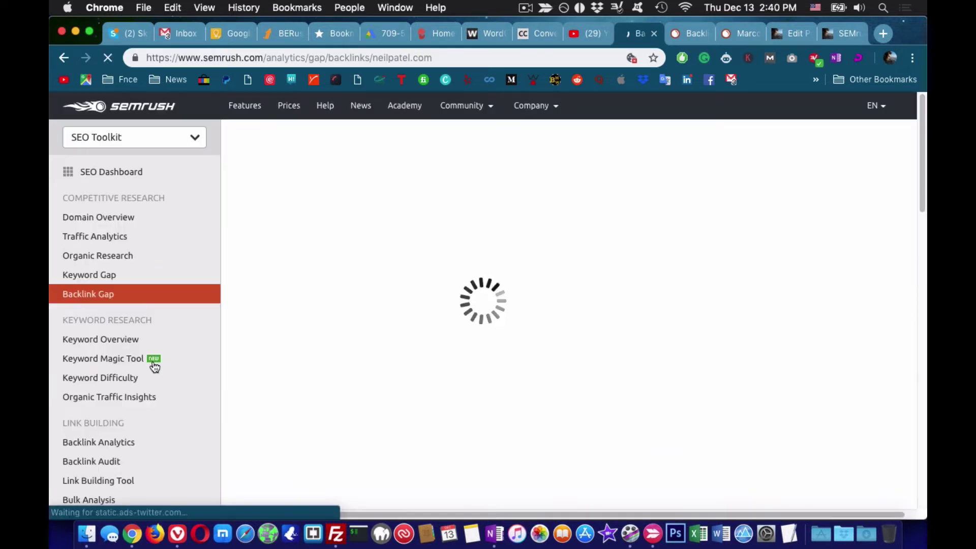
- Add quicksprout.com, wordstream.com, kissmetrics.com and semrush.com as competitors and run the comparison
left_click(404, 246)
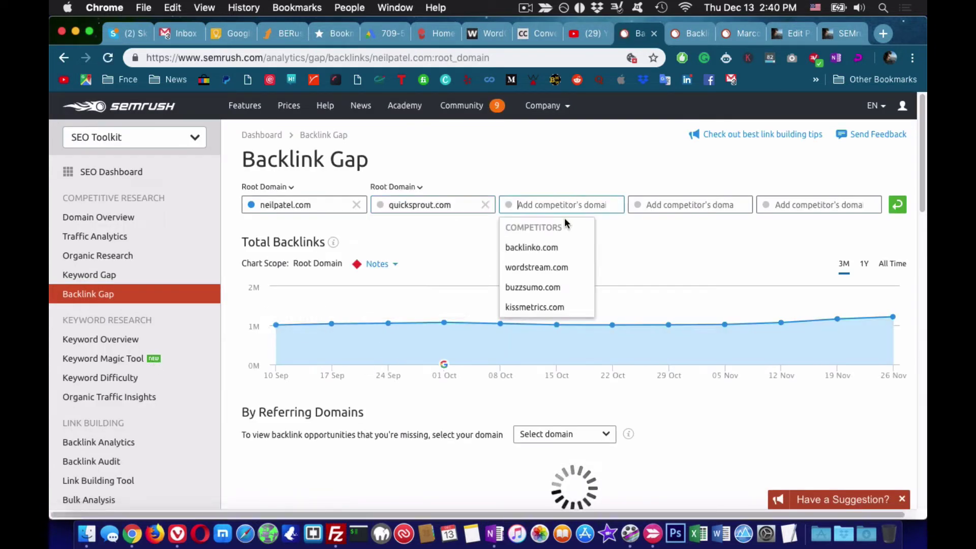
left_click(533, 266)
left_click(663, 286)
left_click(785, 307)
left_click(896, 204)
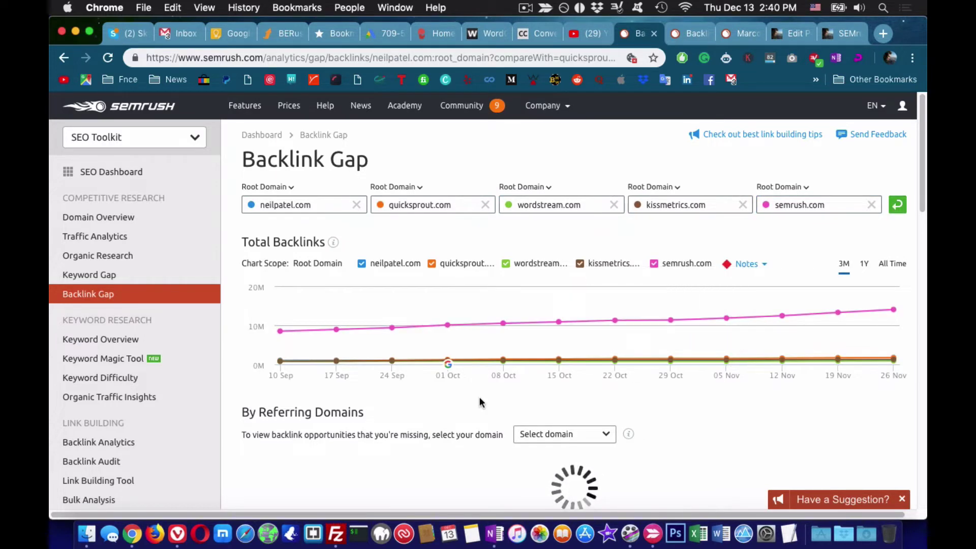
mouse_move(455, 360)
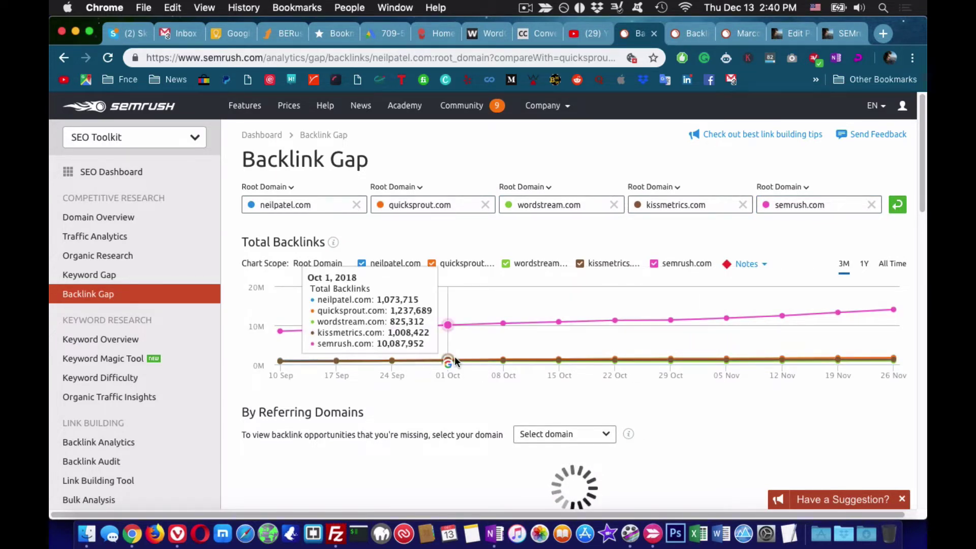
- Close the older Backlink Gap and Link Building tabs, then open wordstream.com's harvard.edu backlinks
key("ctrl+Tab")
left_click(705, 34)
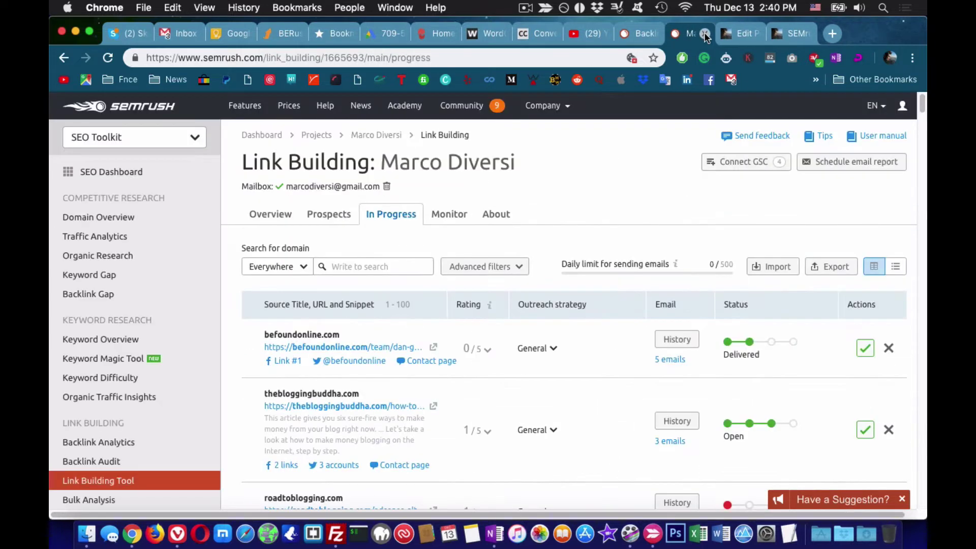
scroll(664, 429, "down", 5)
key("super+w")
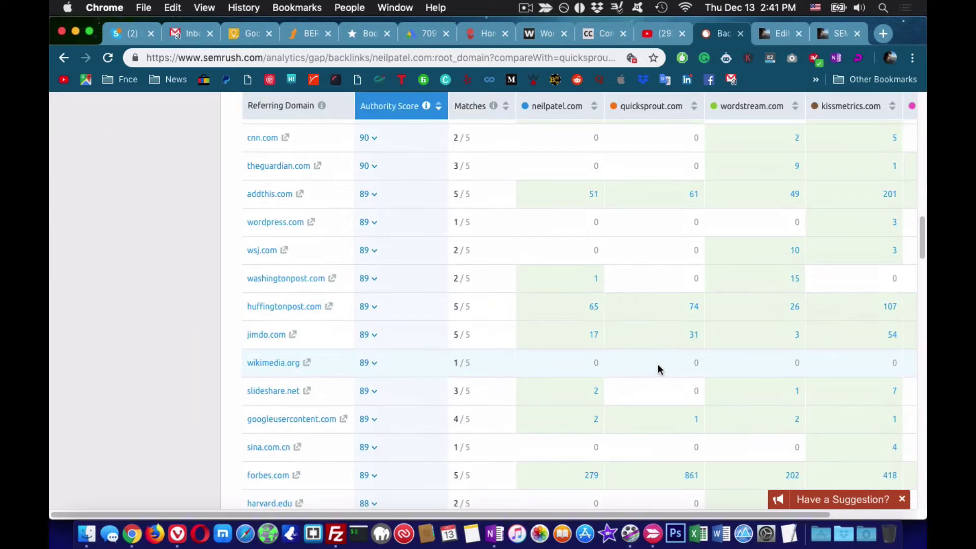
scroll(658, 367, "down", 2)
scroll(656, 407, "down", 3)
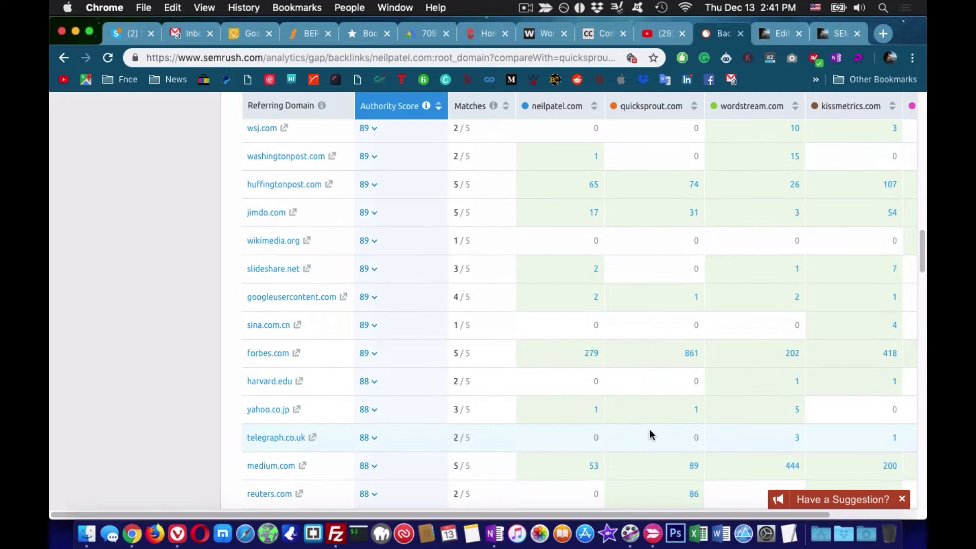
scroll(651, 434, "down", 1)
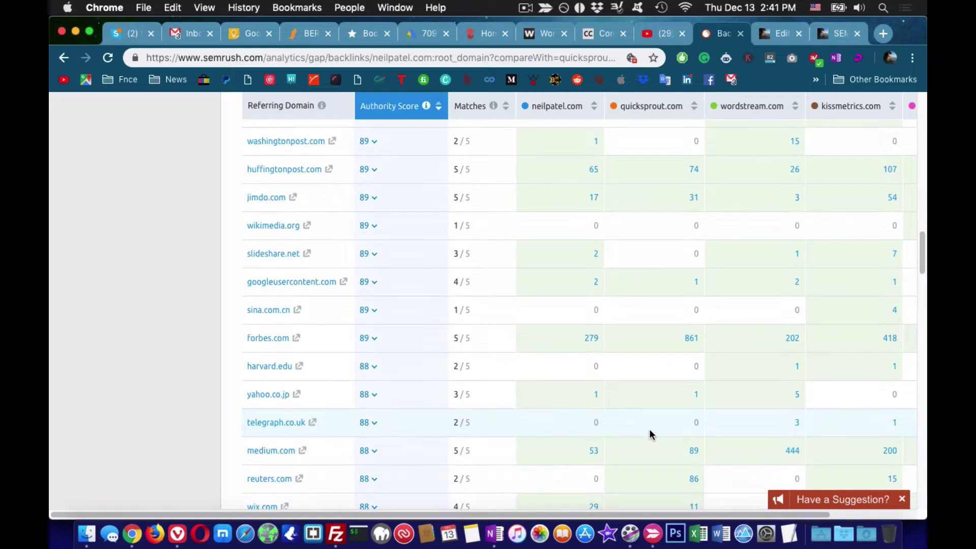
left_click(796, 366)
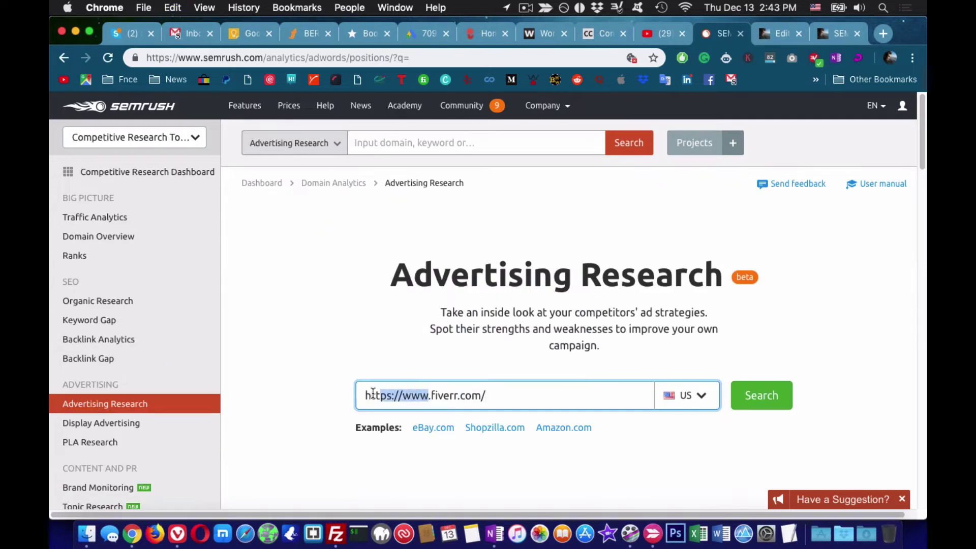
left_click_drag(372, 393, 364, 395)
key("BackSpace")
key("Return")
triple_click(358, 144)
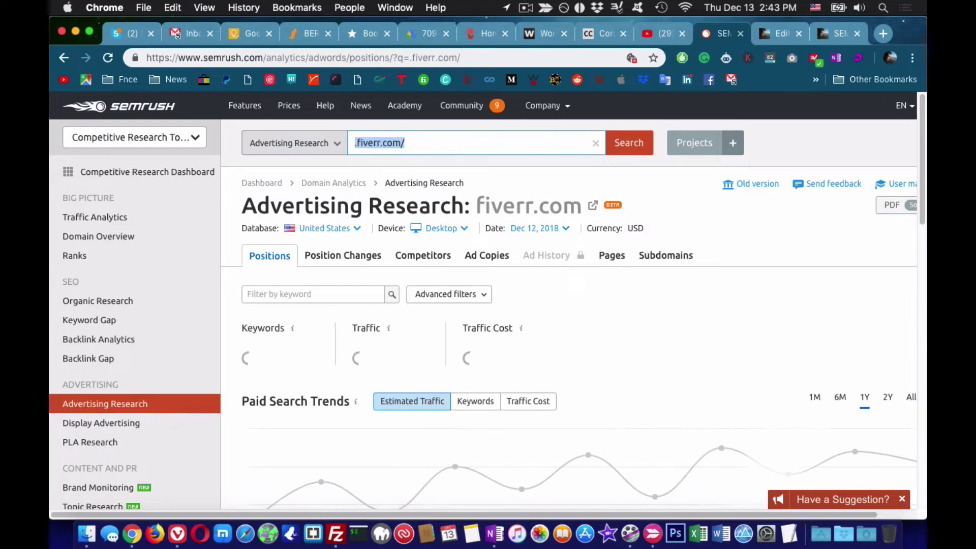
type("fiverr.com")
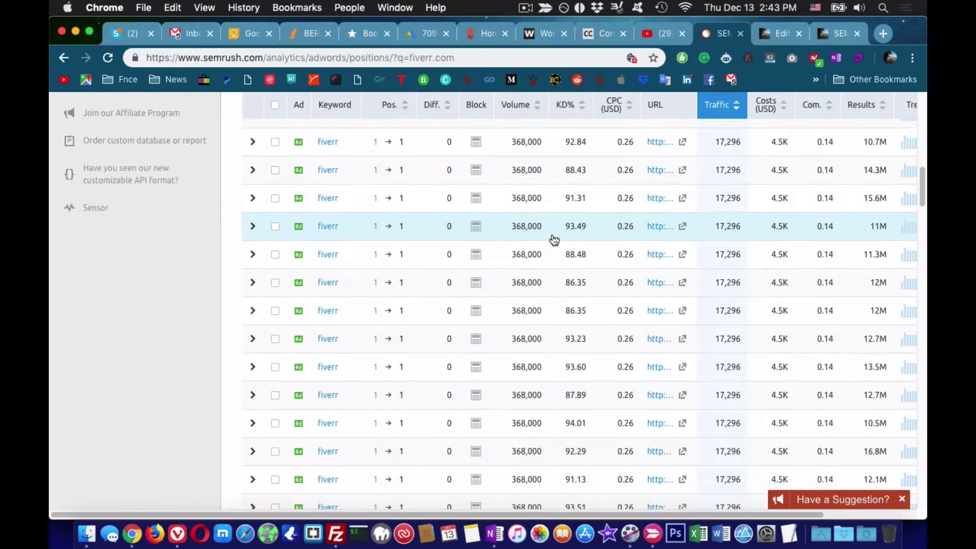
- Expand the play store, dating apps and logo design rows, then view fiverr.com's paid competitors
scroll(429, 238, "up", 3)
left_click(253, 153)
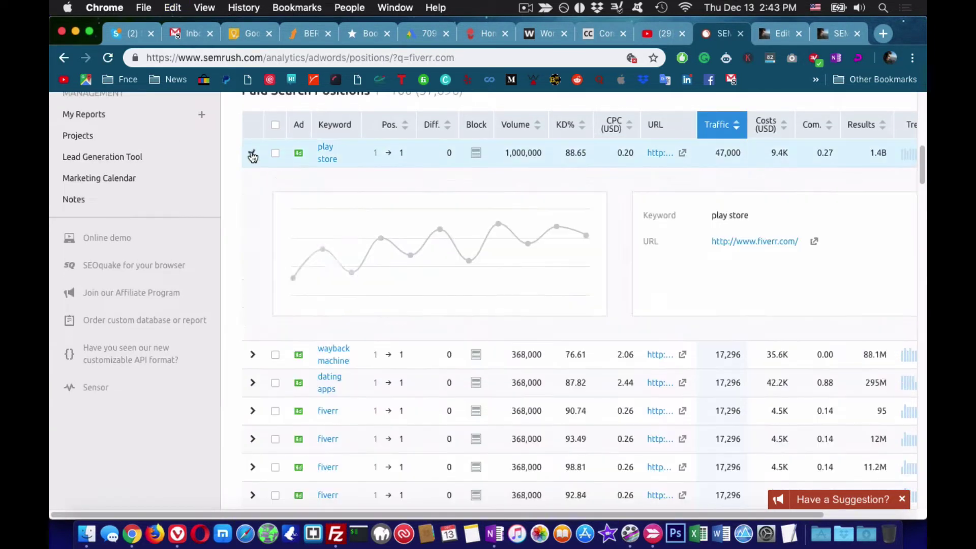
left_click(483, 153)
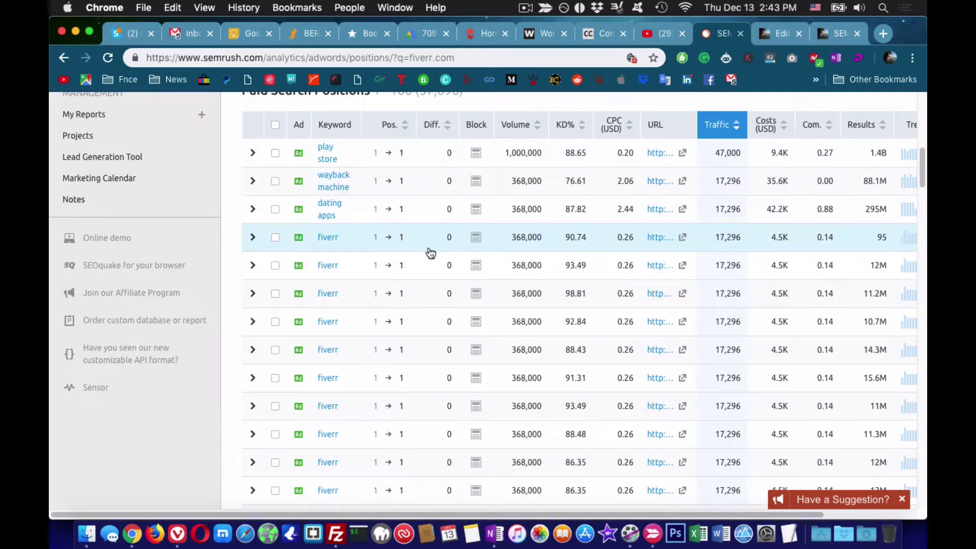
left_click(308, 219)
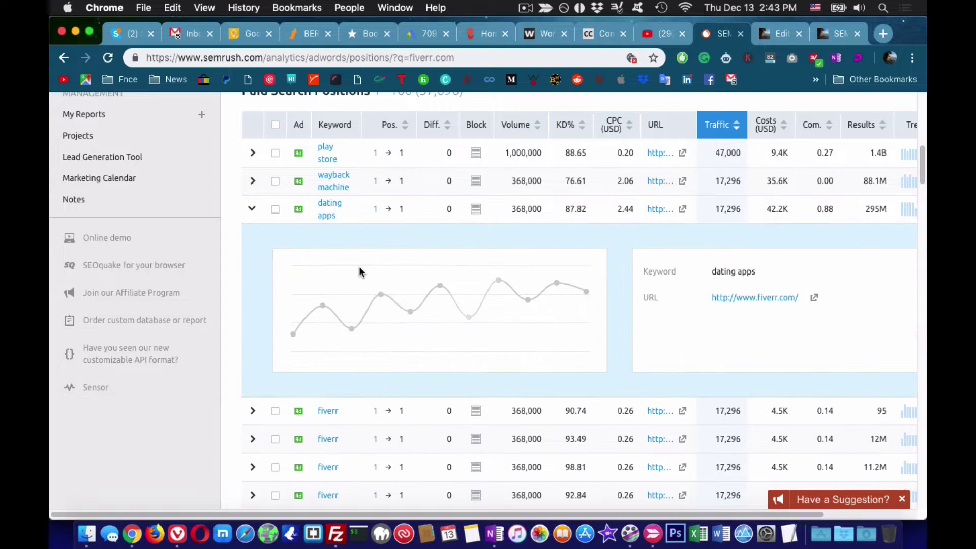
scroll(356, 273, "down", 20)
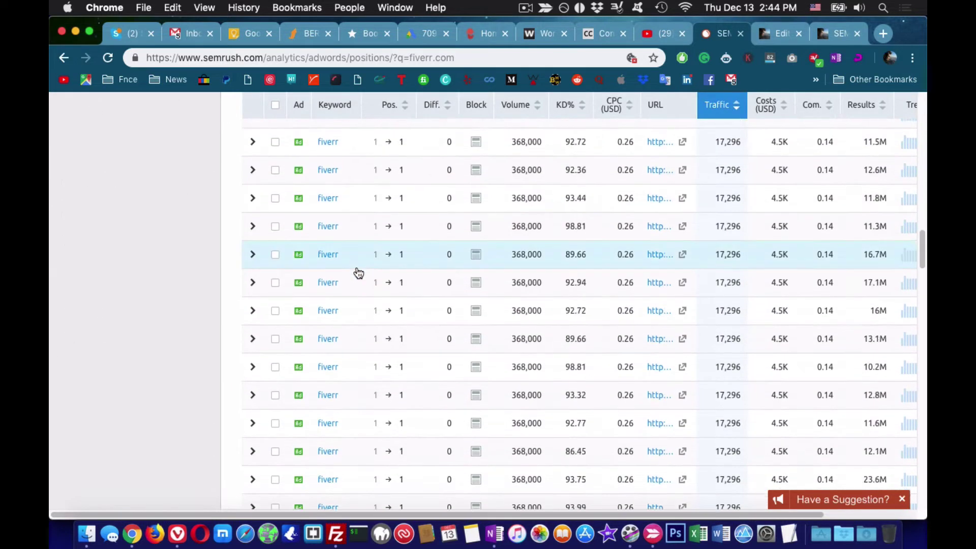
scroll(359, 272, "down", 10)
scroll(305, 254, "up", 8)
left_click(252, 246)
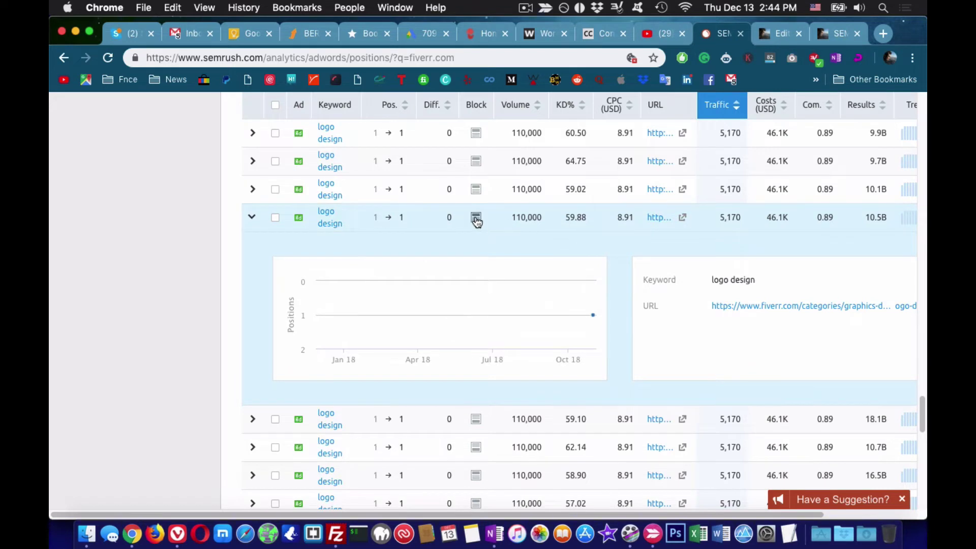
left_click(475, 217)
left_click(471, 226)
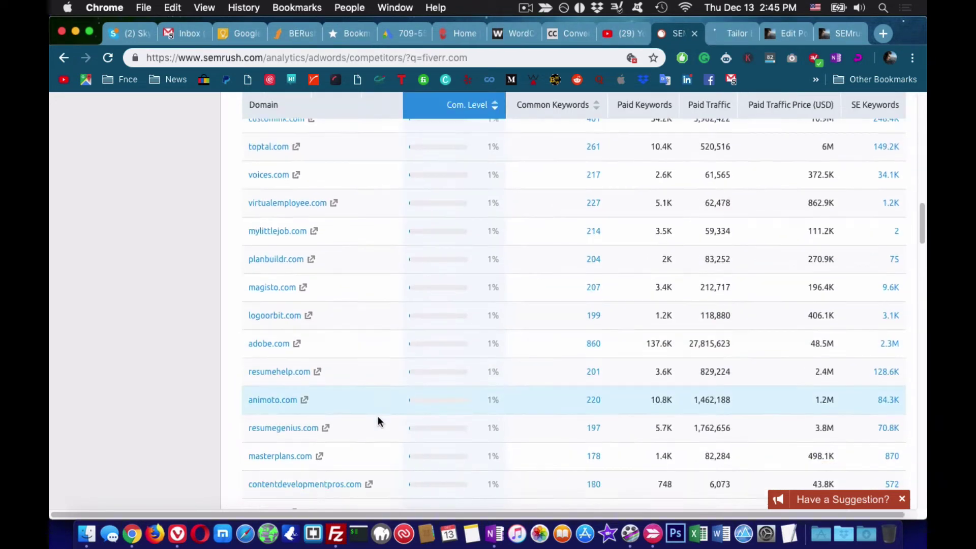
- Show fiverr.com's ad copies and list the keywords triggering the second ad
scroll(378, 421, "up", 10)
left_click(491, 257)
scroll(497, 421, "down", 5)
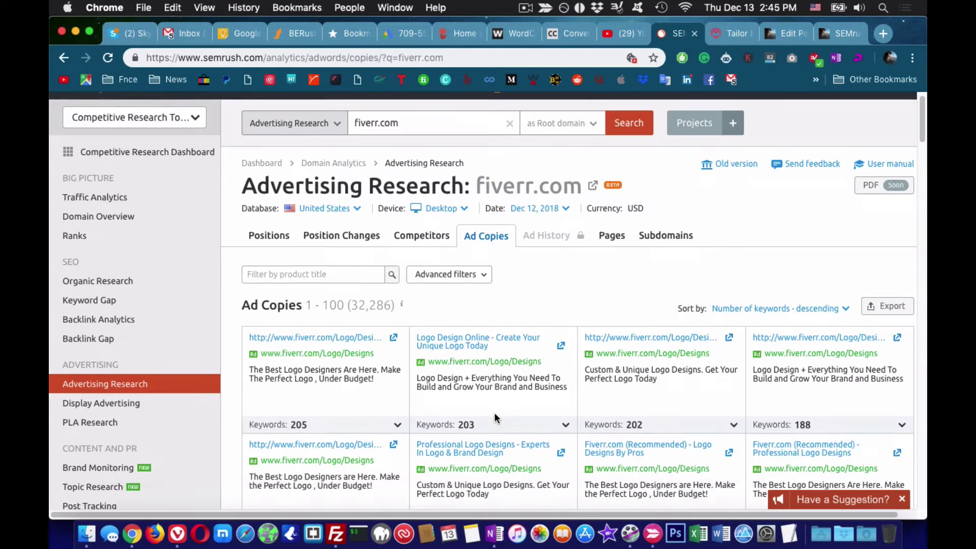
left_click(565, 327)
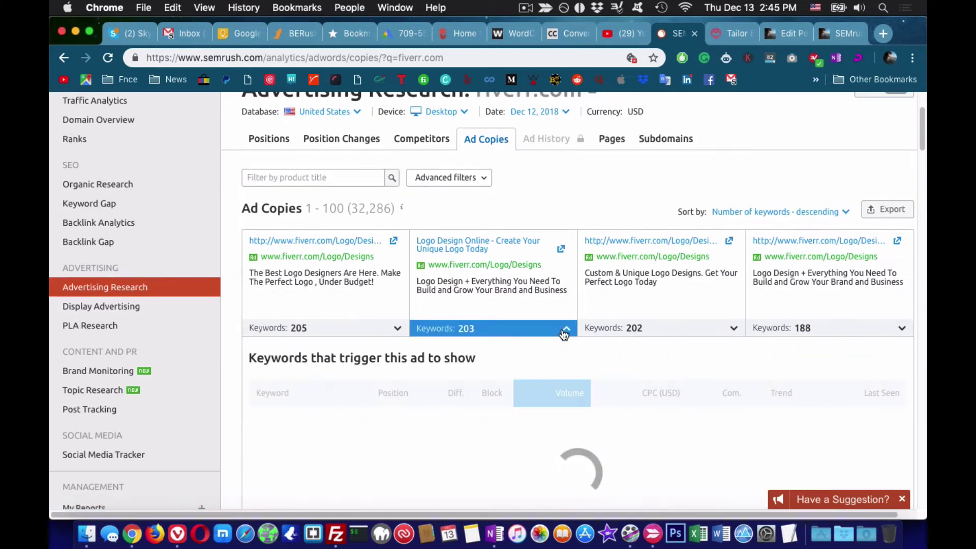
scroll(486, 360, "down", 3)
scroll(488, 366, "down", 15)
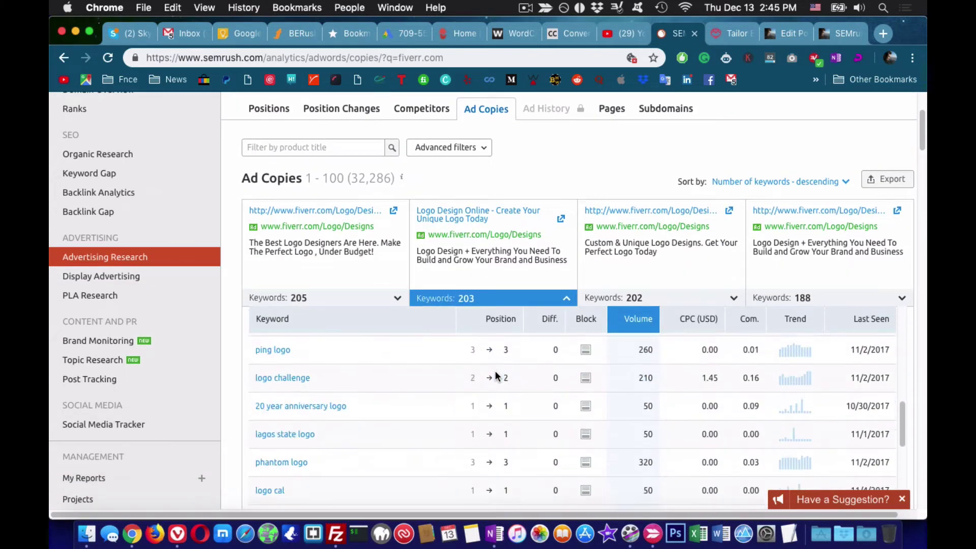
- Glance at the Tailor Brands page, close it, and open fiverr.com's Display Advertising report
left_click(716, 34)
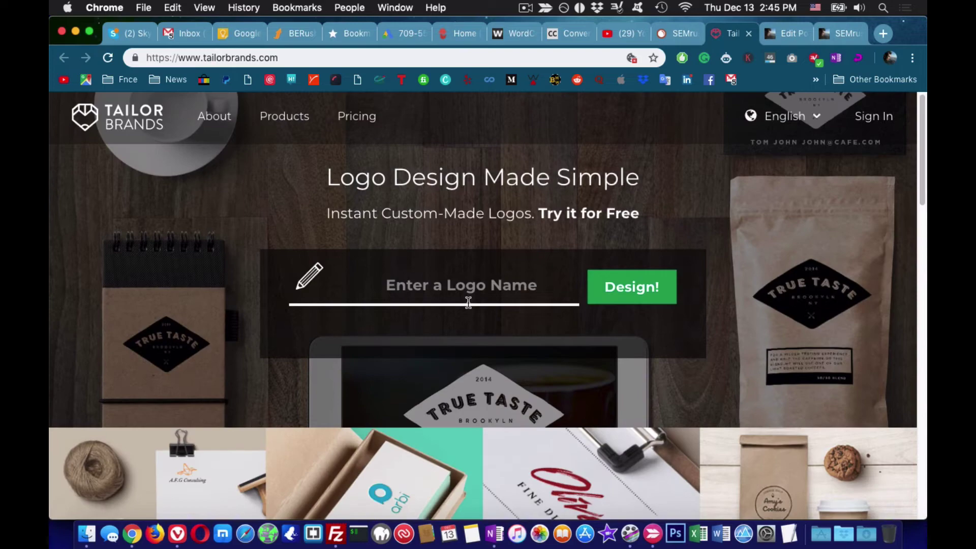
scroll(470, 310, "down", 10)
key("super+w")
scroll(436, 319, "down", 10)
scroll(435, 319, "down", 5)
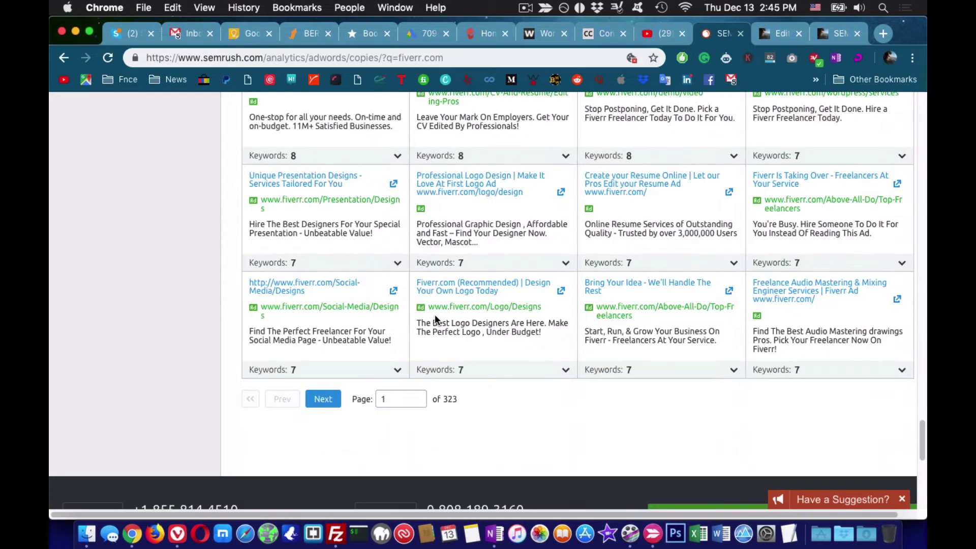
scroll(434, 318, "up", 20)
left_click(155, 305)
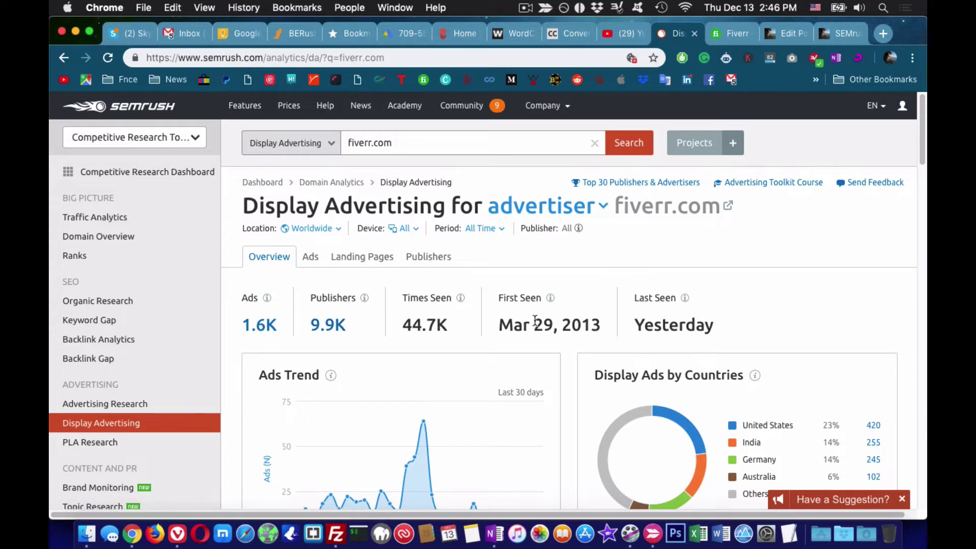
- Scroll through fiverr.com's Sample Image Ads and Sample HTML Ads sections
scroll(536, 321, "down", 20)
mouse_move(324, 255)
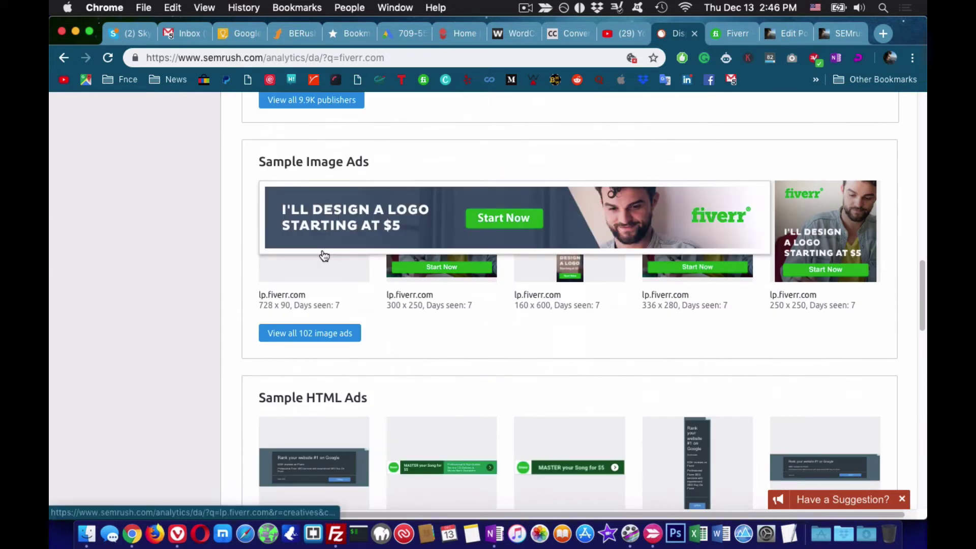
scroll(345, 306, "down", 3)
mouse_move(345, 305)
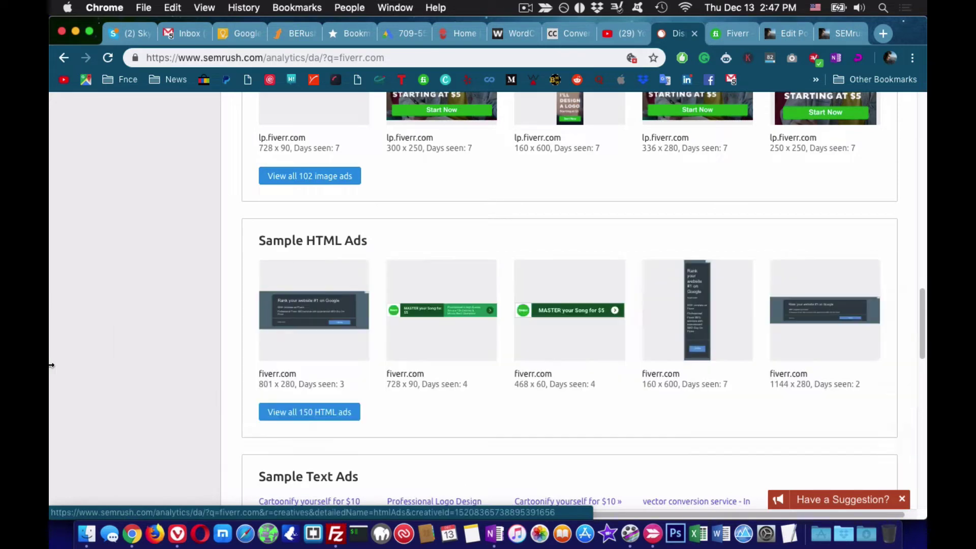
scroll(141, 348, "down", 5)
scroll(357, 407, "down", 4)
scroll(353, 395, "up", 10)
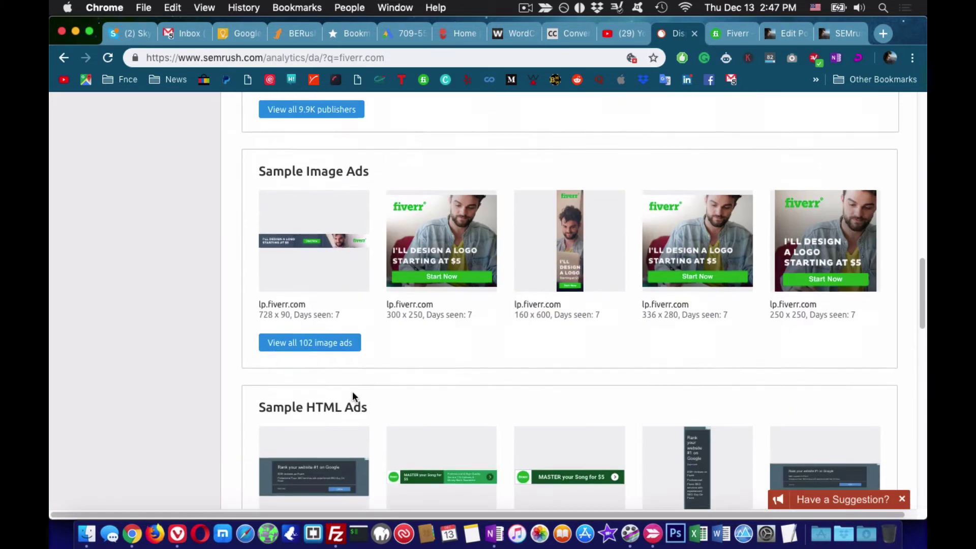
- Open the full ad publishers list and preview two fiverr.com ad reports
left_click(304, 376)
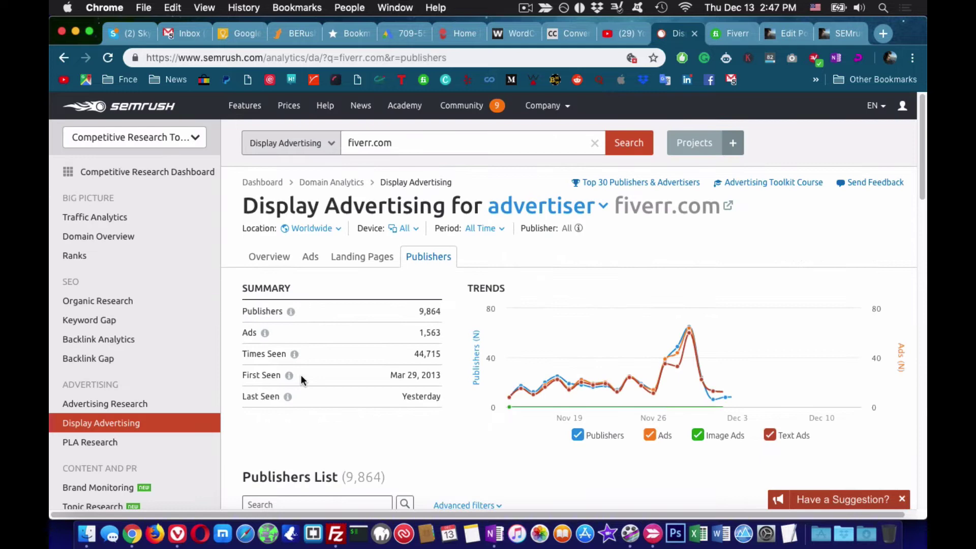
scroll(356, 378, "down", 5)
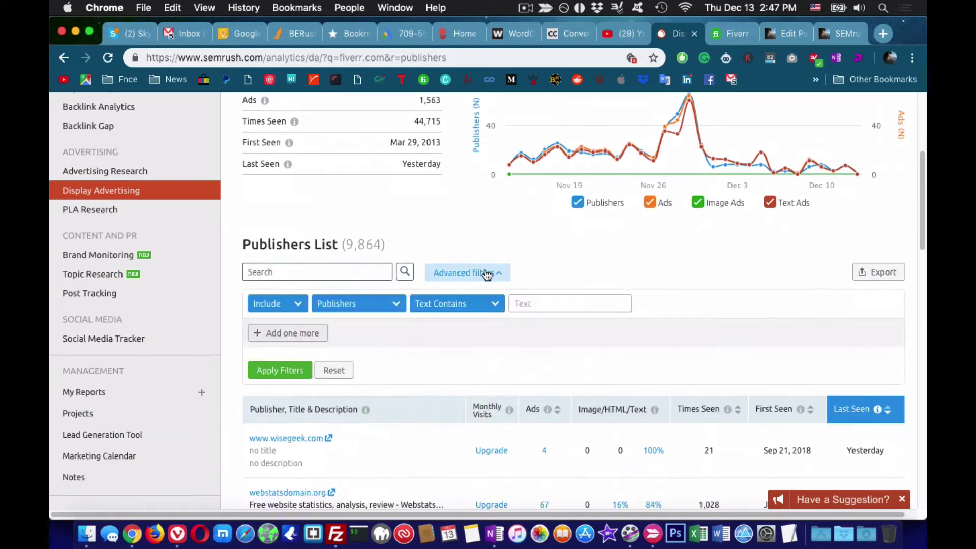
scroll(481, 359, "down", 4)
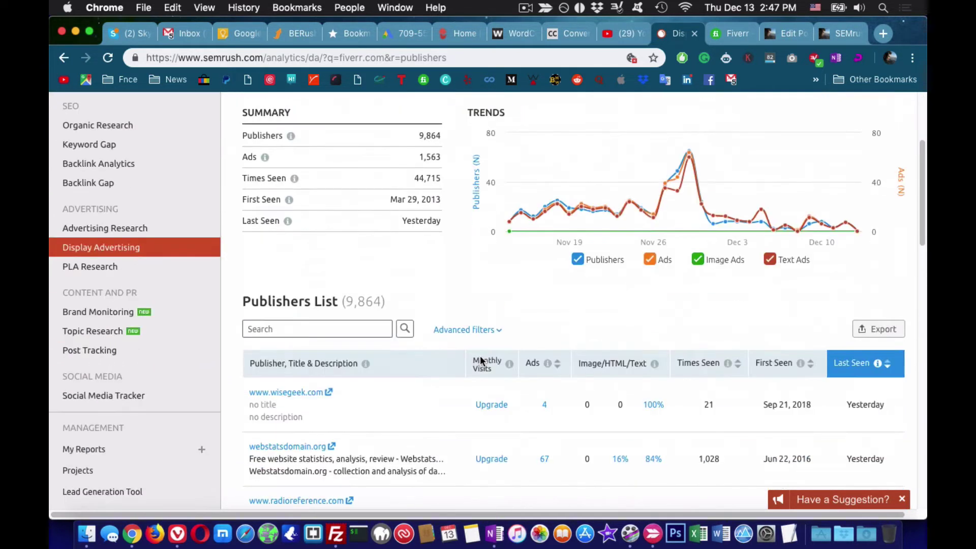
scroll(407, 361, "down", 1)
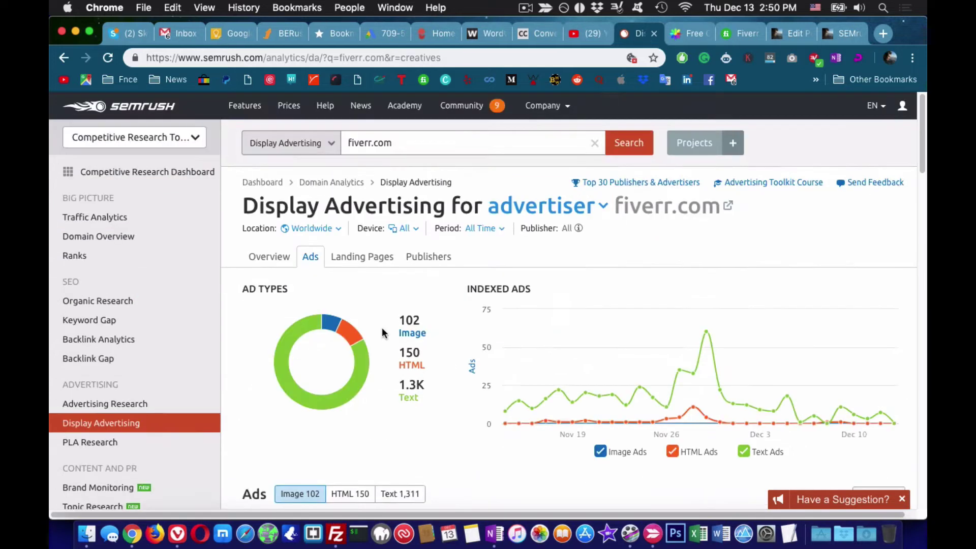
scroll(383, 327, "down", 5)
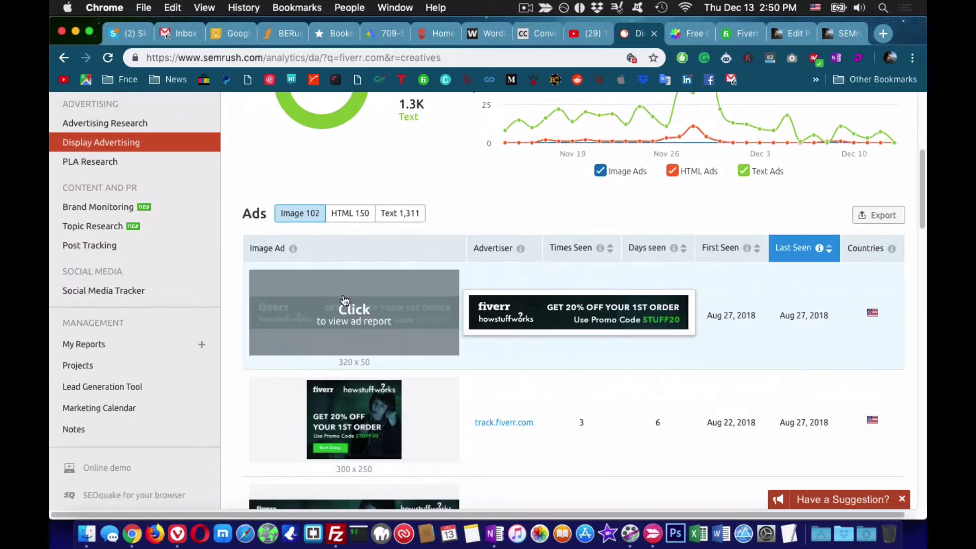
left_click(361, 319)
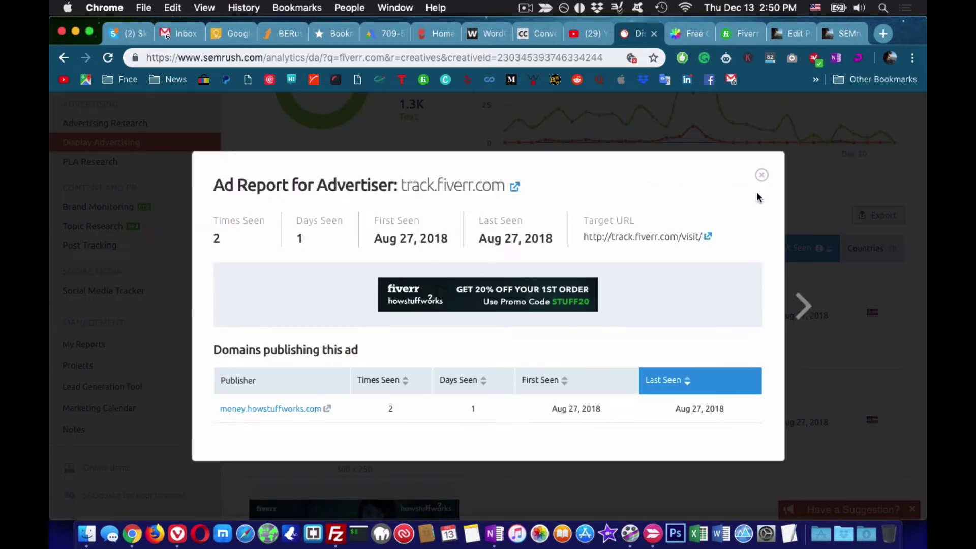
left_click(762, 178)
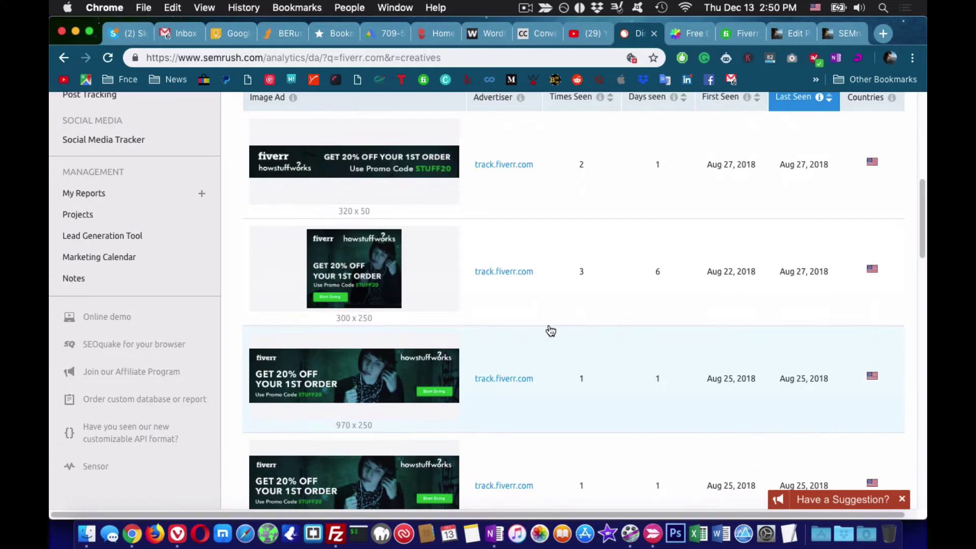
left_click(388, 266)
key("Escape")
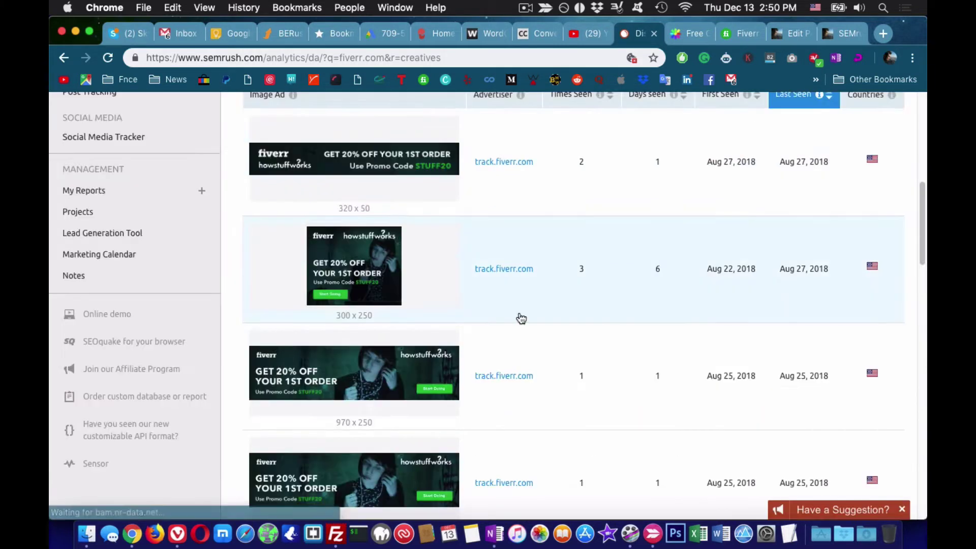
- Show 100 ads per page, sort by Times Seen, and open the top lp.fiverr.com ad
scroll(518, 318, "down", 10)
scroll(508, 330, "up", 3)
left_click(468, 348)
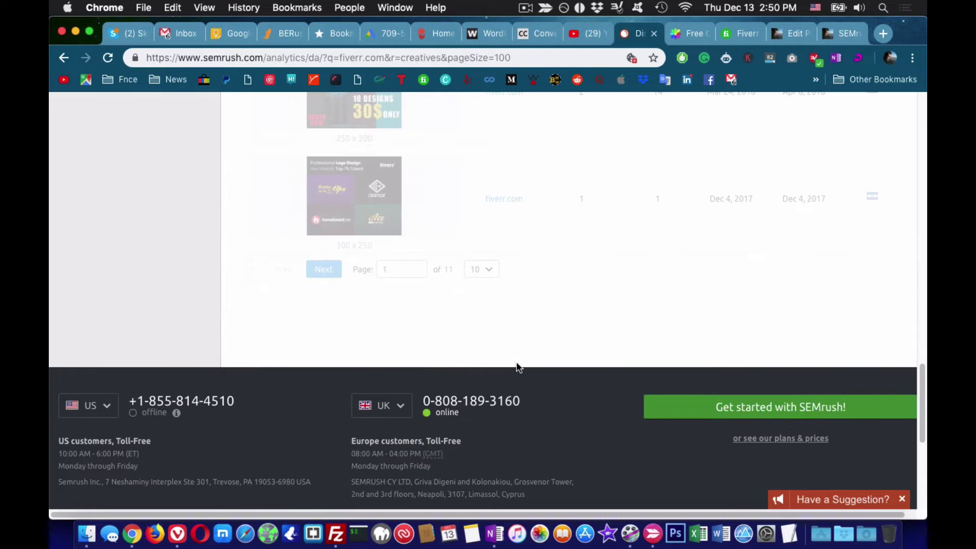
scroll(514, 367, "up", 15)
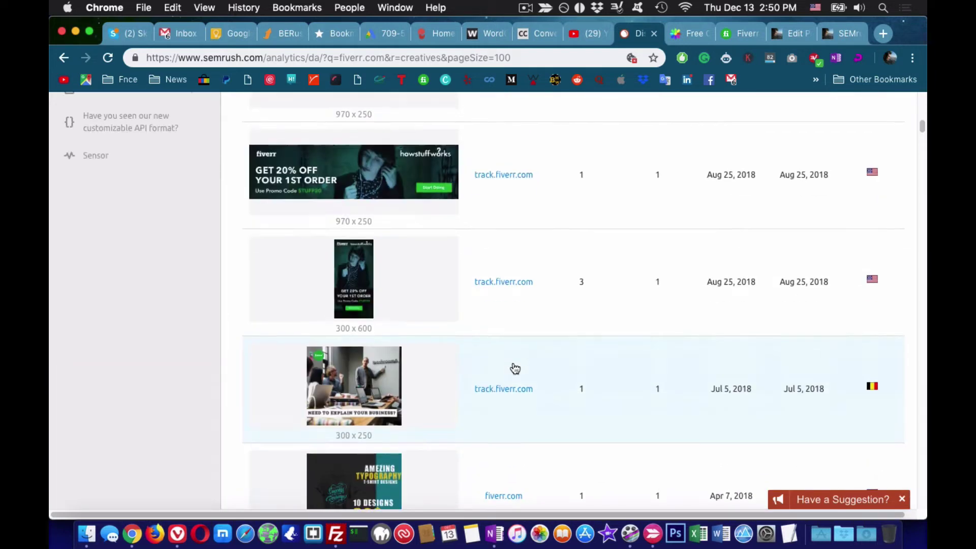
left_click(576, 252)
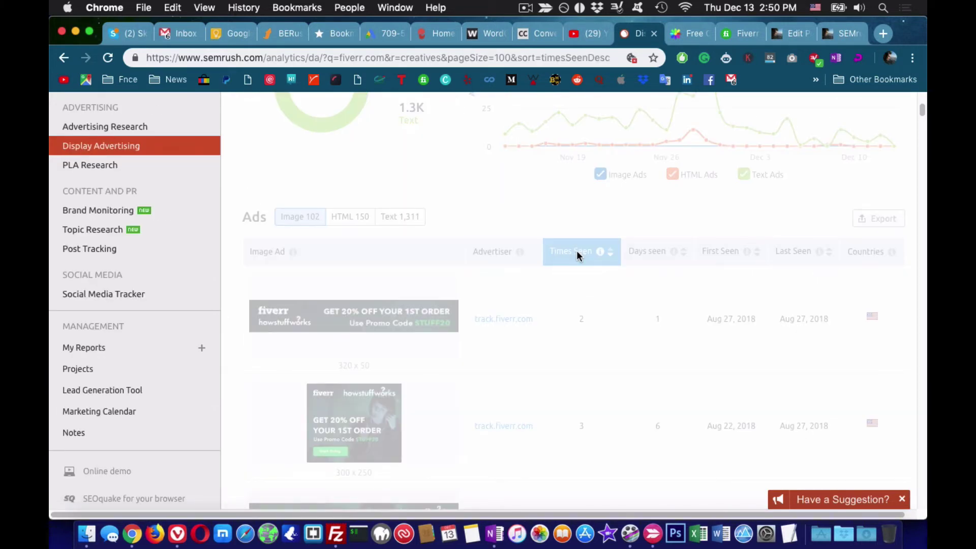
left_click(365, 324)
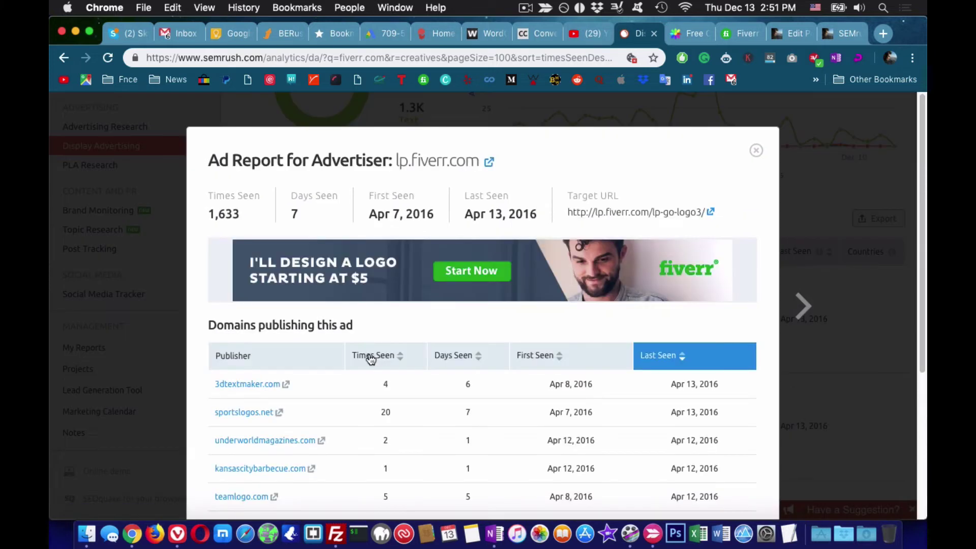
scroll(374, 244, "down", 5)
- Visit sportslogos.net from the ad report, scroll to its footer ad, and reload the page
left_click(284, 198)
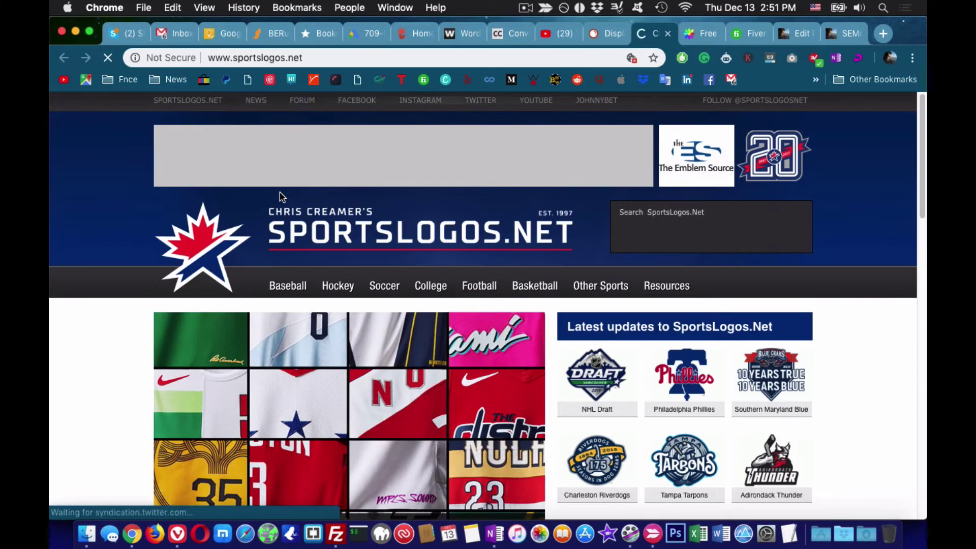
scroll(114, 318, "down", 15)
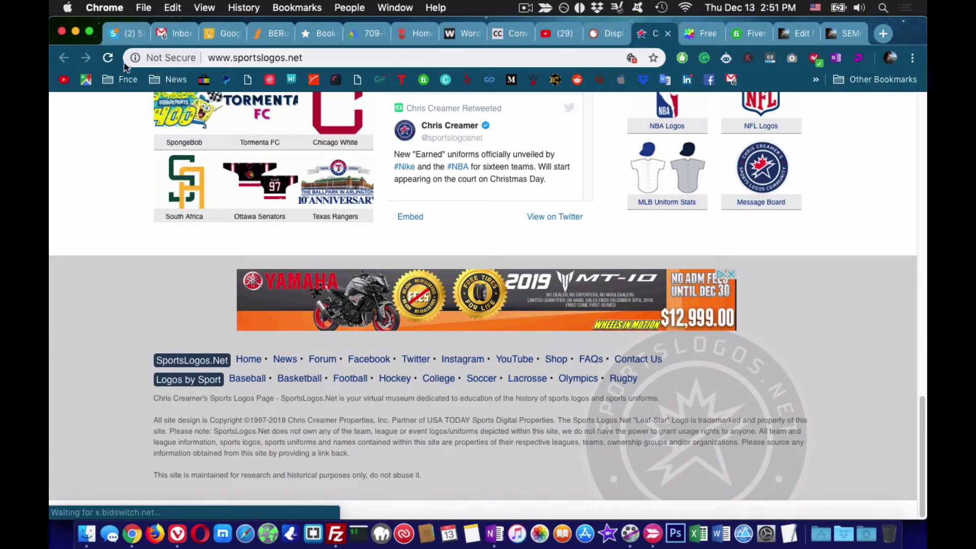
left_click(113, 60)
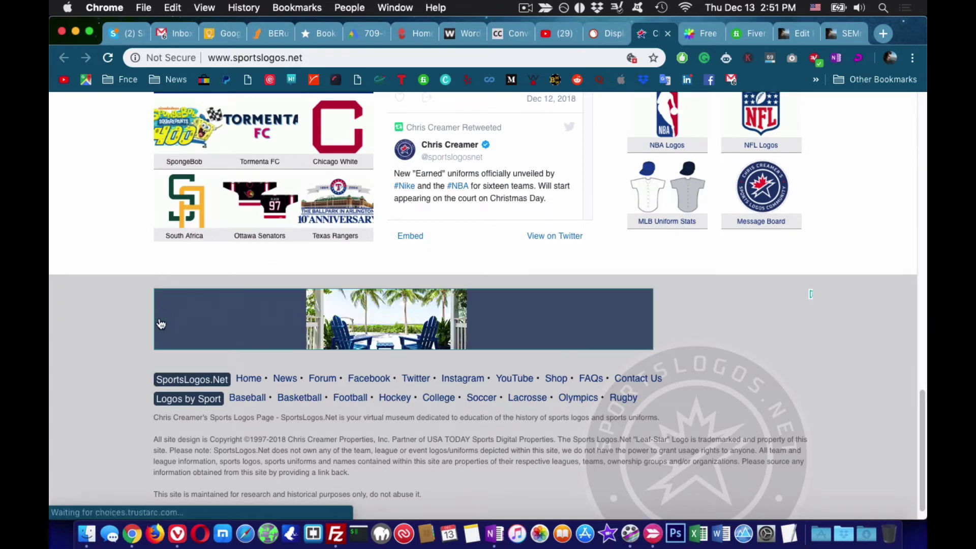
- Return to Brand Monitoring, dismiss the Sentiment Analysis popup, and scroll the affiliate marketing mentions
key("ctrl+shift+Tab")
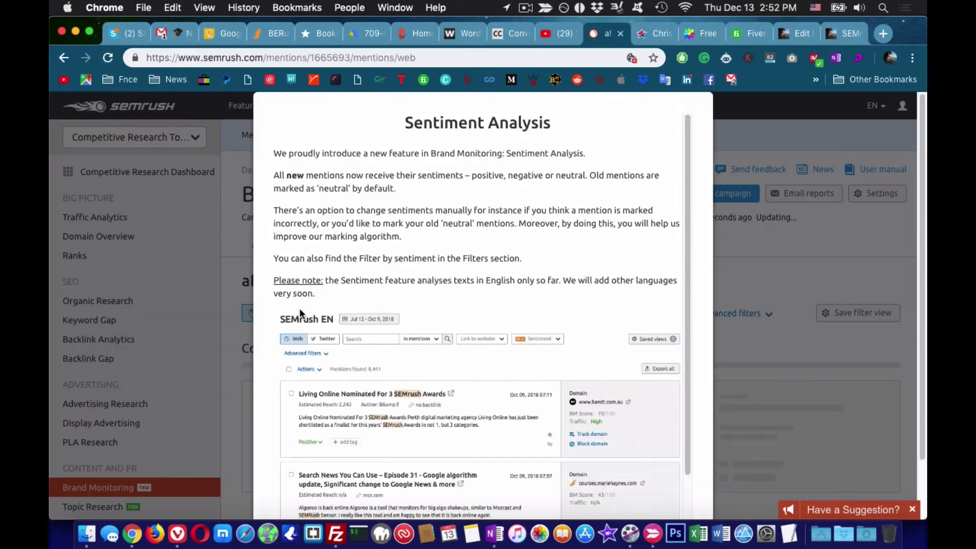
scroll(371, 303, "down", 2)
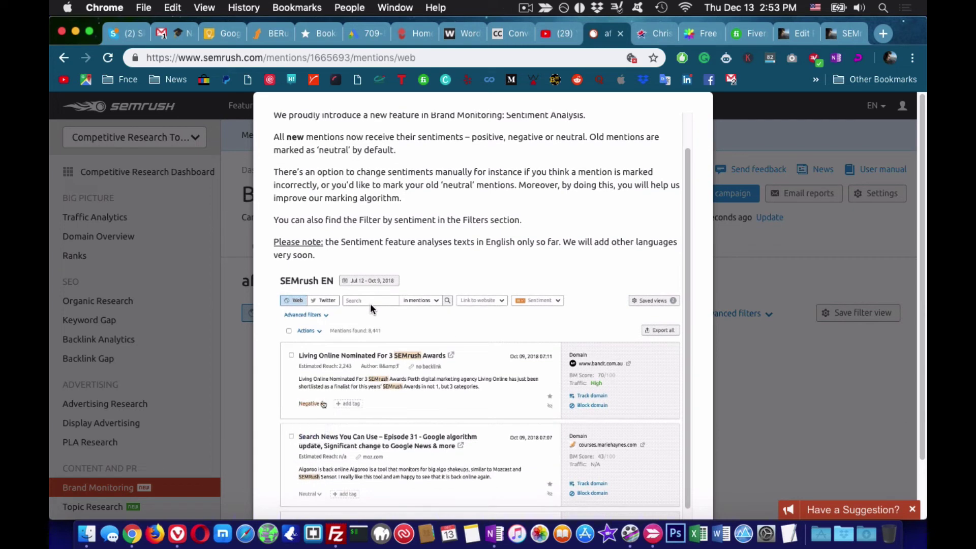
scroll(535, 459, "down", 3)
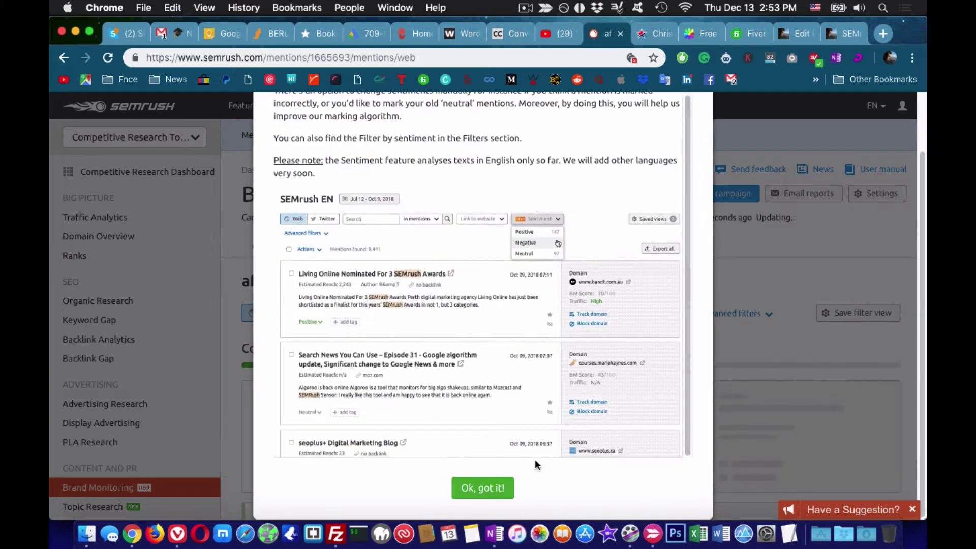
left_click(486, 489)
scroll(463, 434, "down", 5)
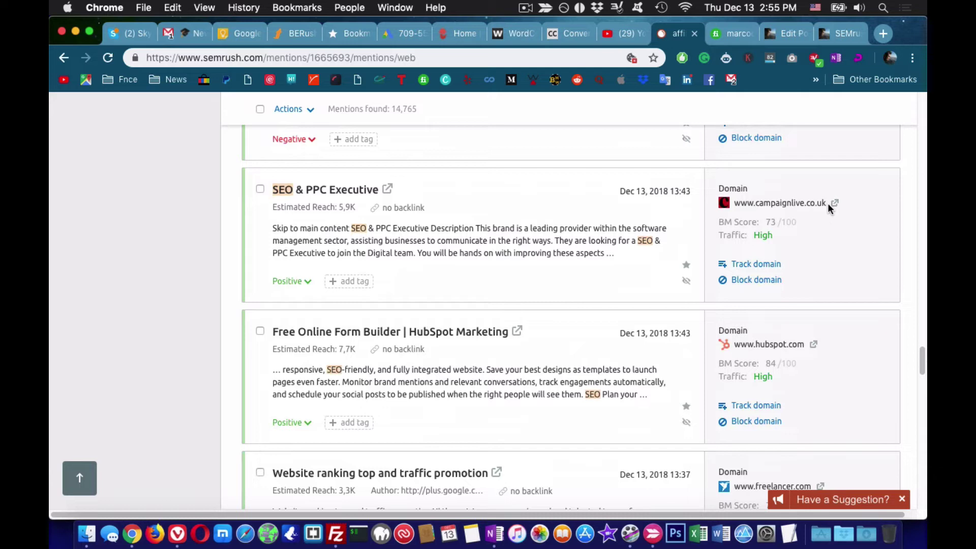
- Open campaignlive.co.uk from its mention, dismiss the cookie notice, and reload the homepage
left_click(829, 203)
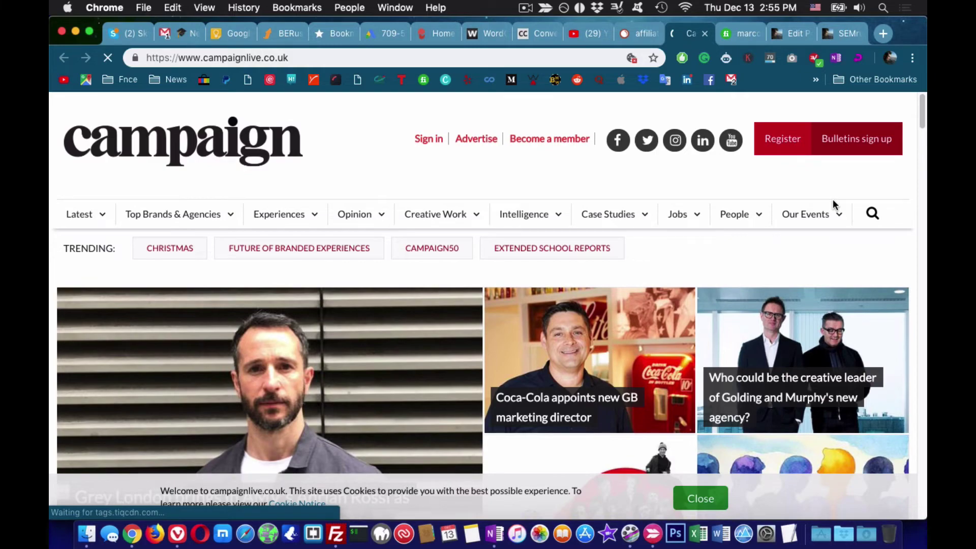
scroll(395, 381, "down", 15)
scroll(395, 376, "down", 15)
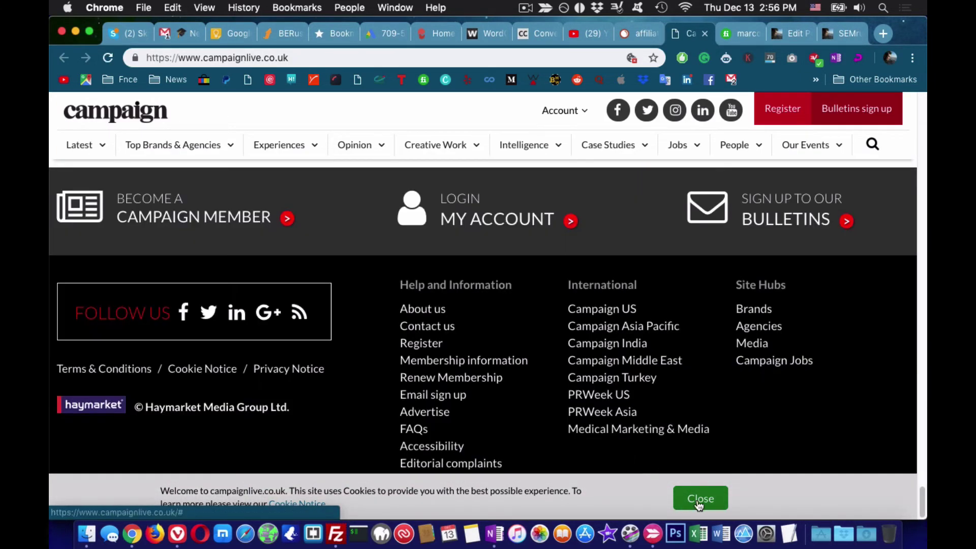
left_click(700, 497)
scroll(568, 391, "up", 20)
key("super+r")
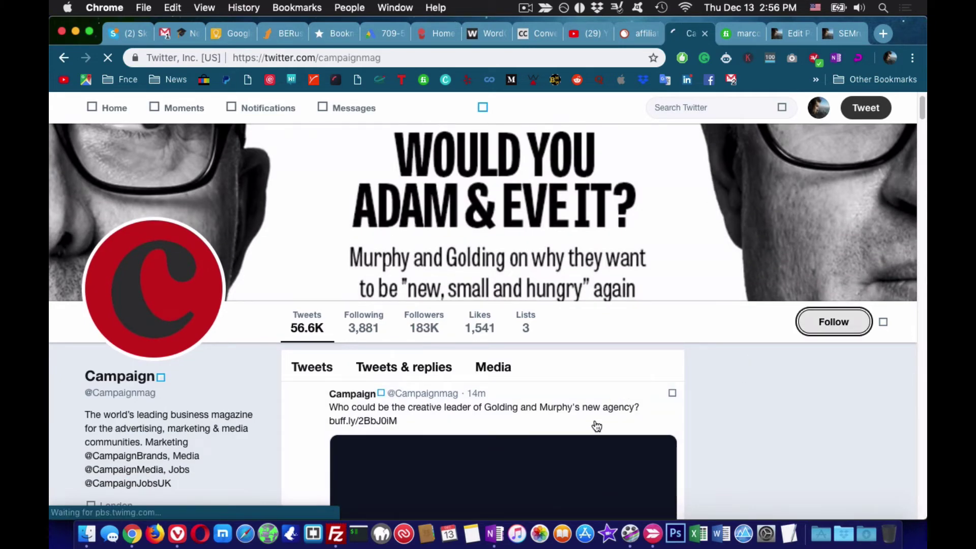
scroll(597, 426, "down", 15)
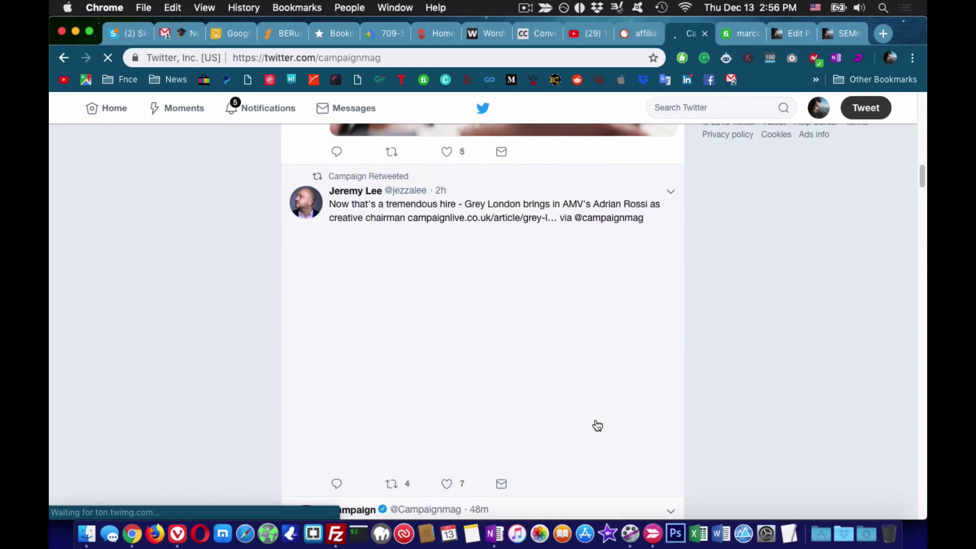
scroll(597, 426, "up", 15)
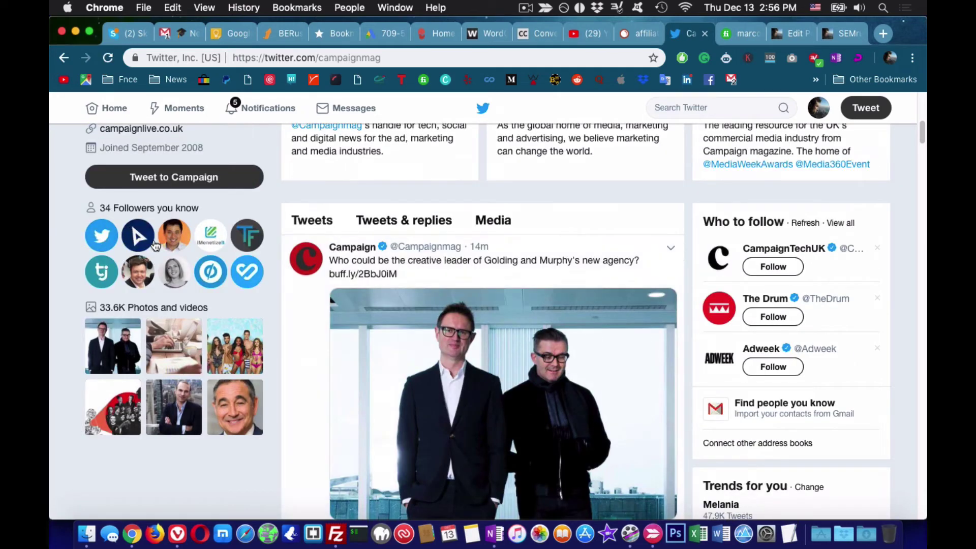
scroll(448, 392, "up", 6)
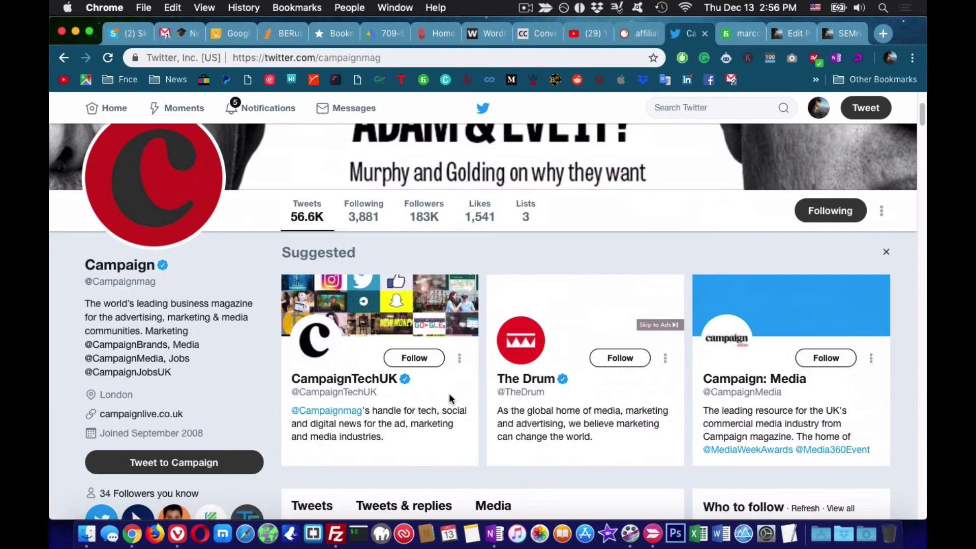
scroll(449, 399, "down", 15)
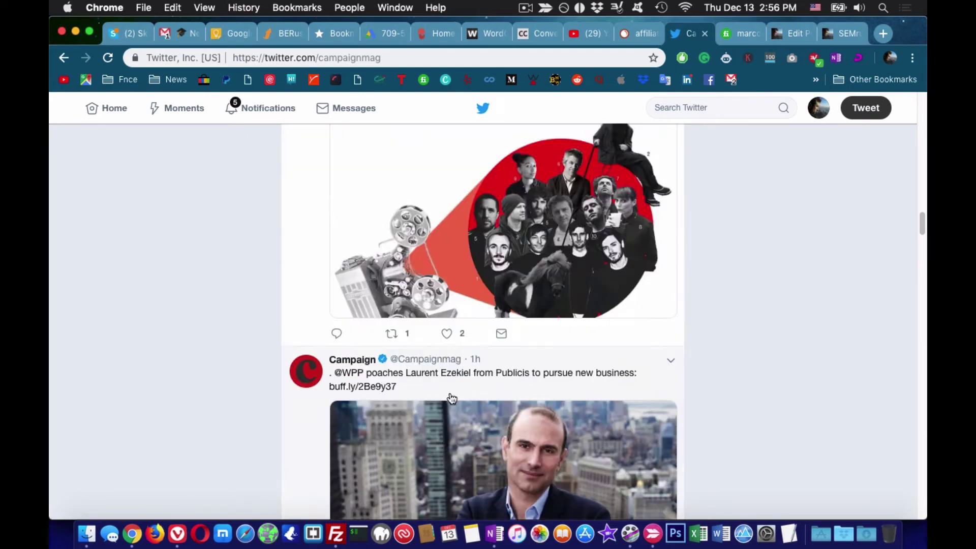
scroll(452, 399, "down", 10)
- Return to the Brand Monitoring mentions list and open the instahu.com site from its mention
left_click(641, 32)
scroll(539, 317, "down", 10)
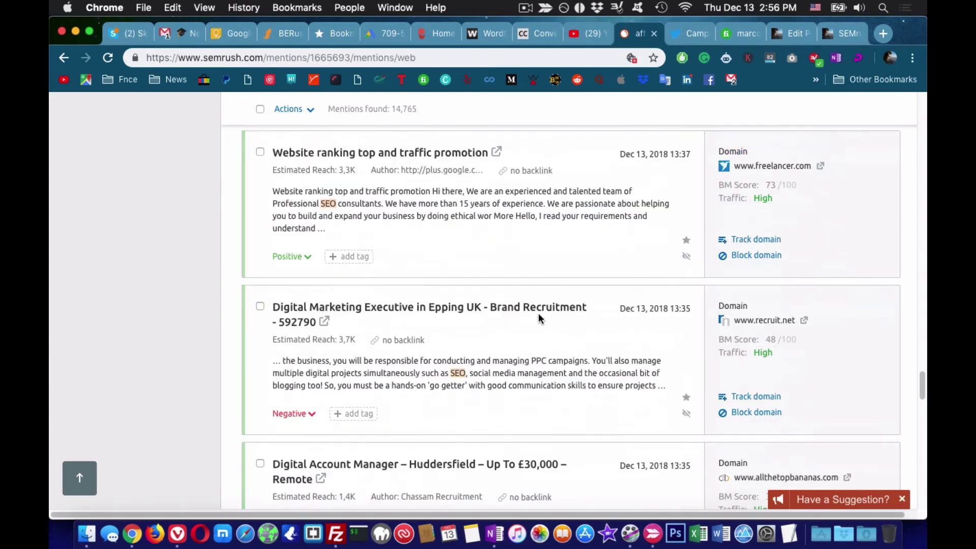
scroll(540, 321, "down", 10)
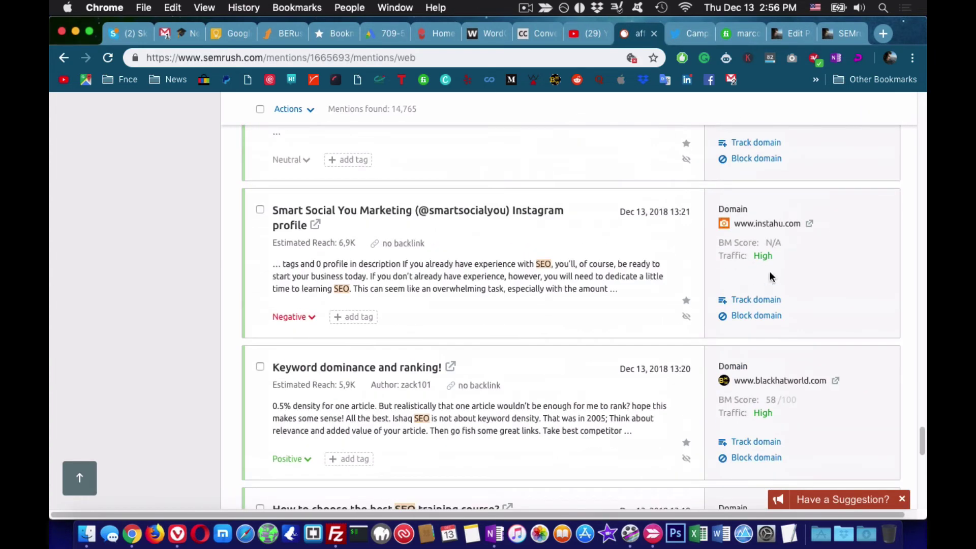
left_click(809, 225)
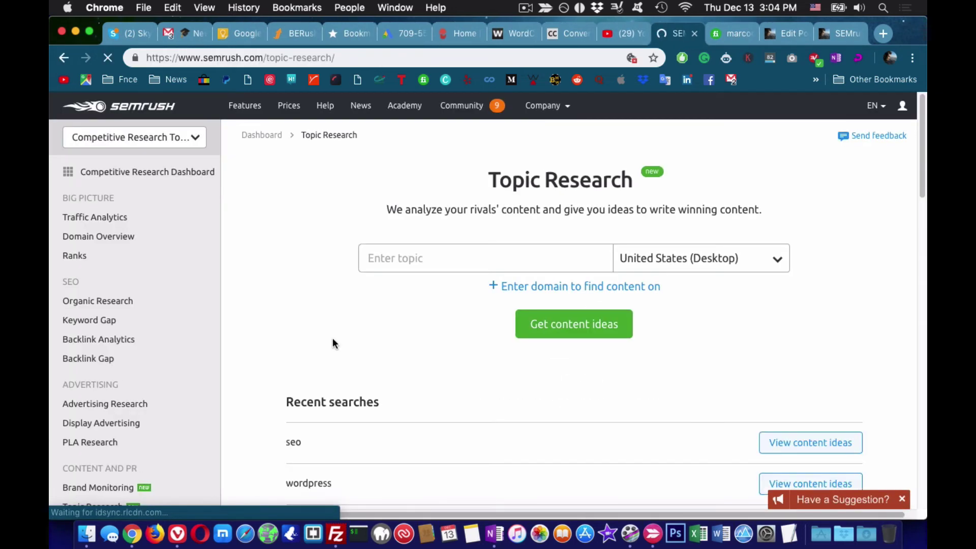
- Rerun the recent 'seo' Topic Research search and expand the ideas for the Sites Link topic
left_click(427, 272)
left_click(524, 343)
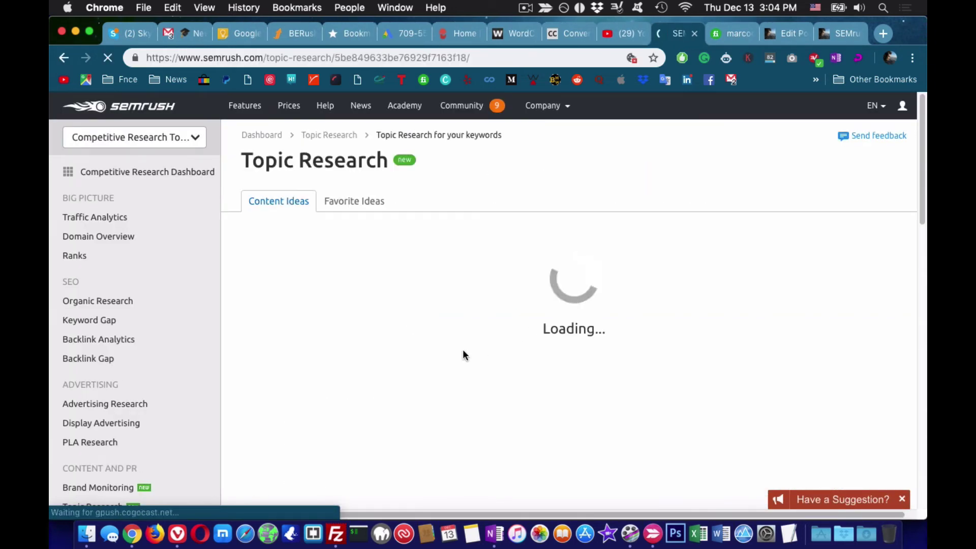
scroll(462, 349, "down", 5)
left_click(345, 421)
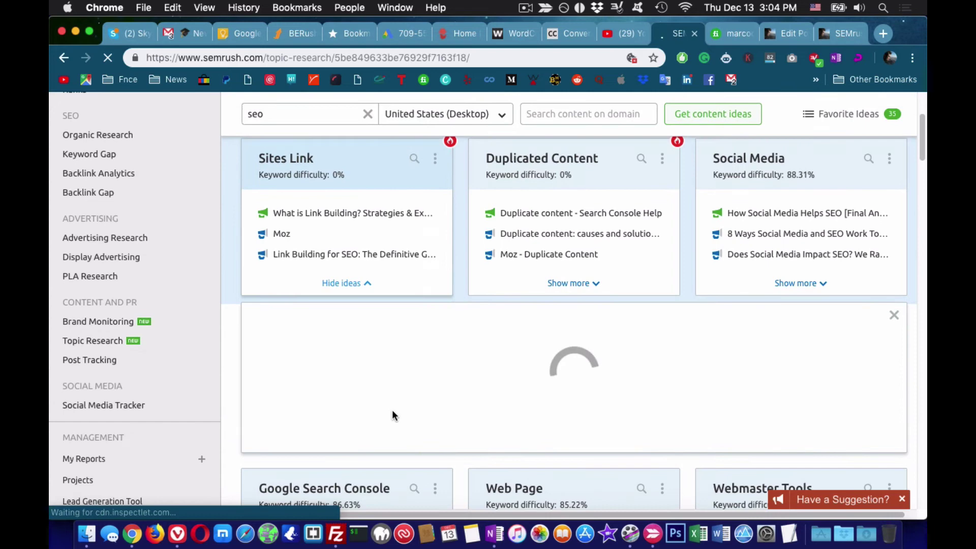
- Filter the topic questions to What and Are questions, then show all question types again
scroll(392, 410, "down", 2)
left_click(628, 289)
left_click(686, 289)
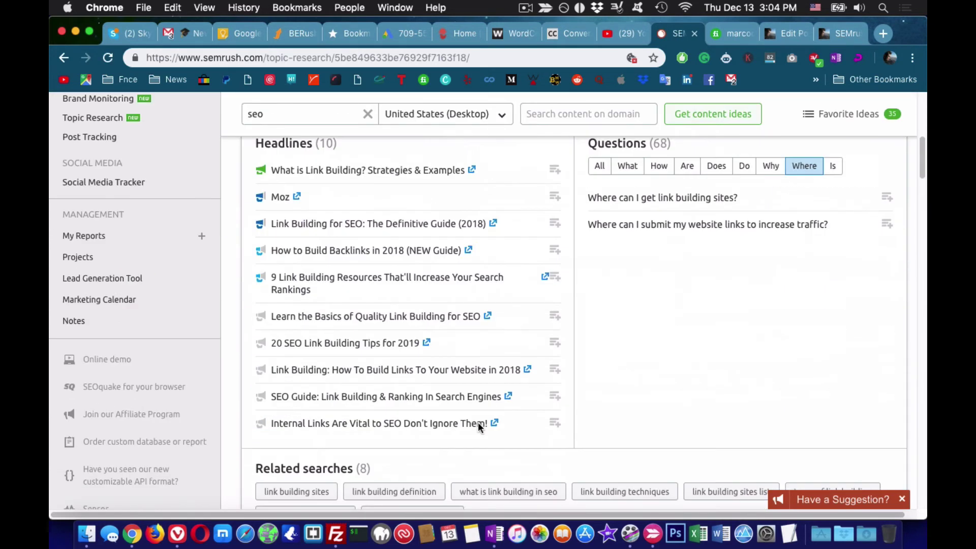
scroll(477, 422, "down", 5)
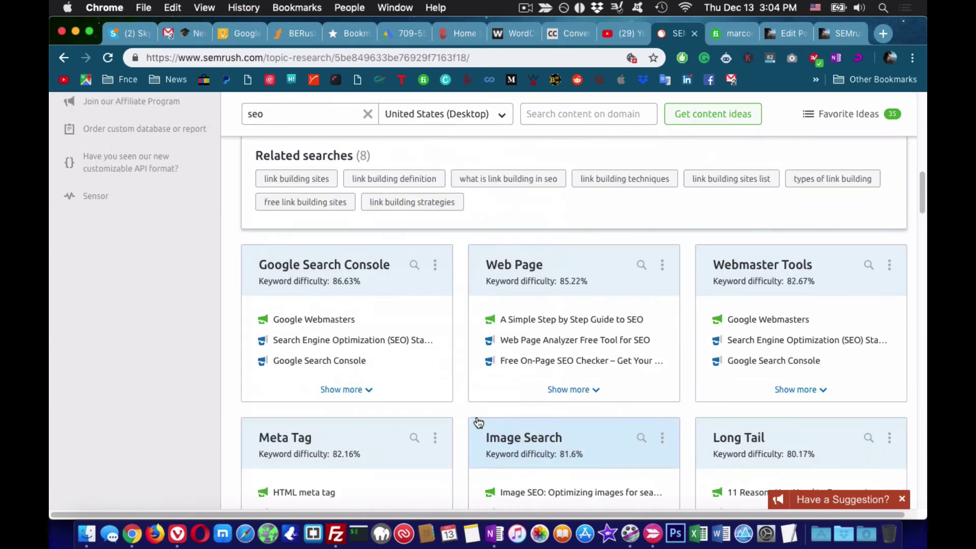
scroll(477, 423, "up", 10)
scroll(502, 351, "up", 2)
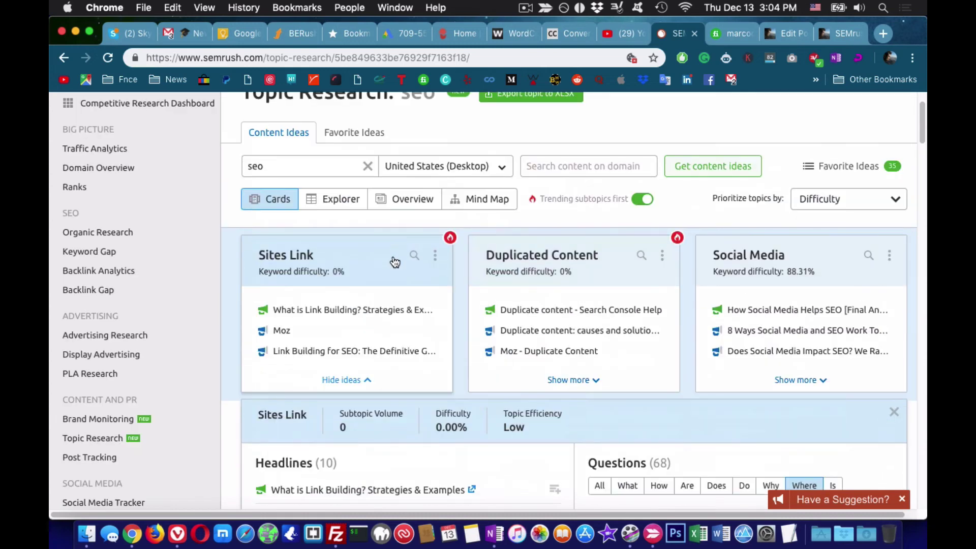
scroll(498, 325, "down", 5)
left_click(599, 254)
scroll(433, 324, "up", 4)
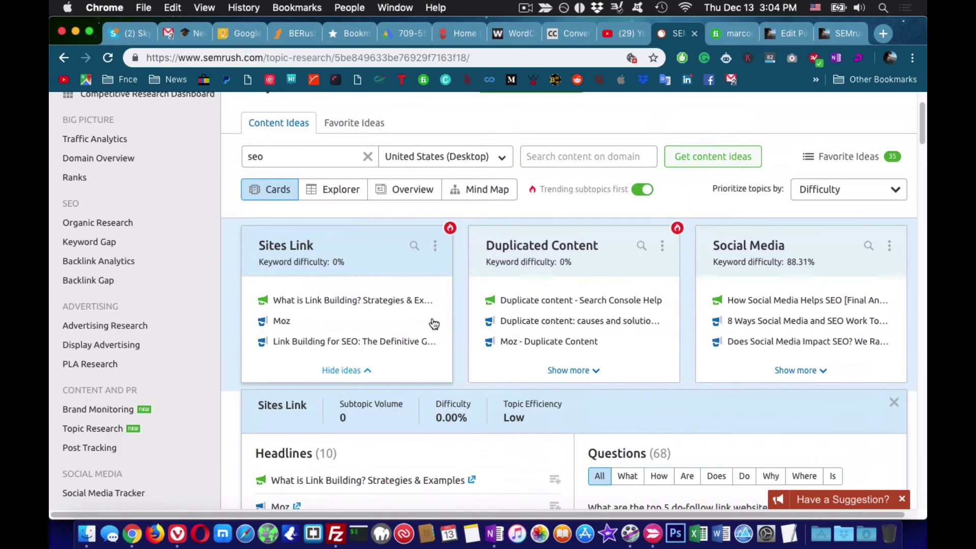
- Open the ideas card for the Social Media topic and scroll through it
left_click(748, 268)
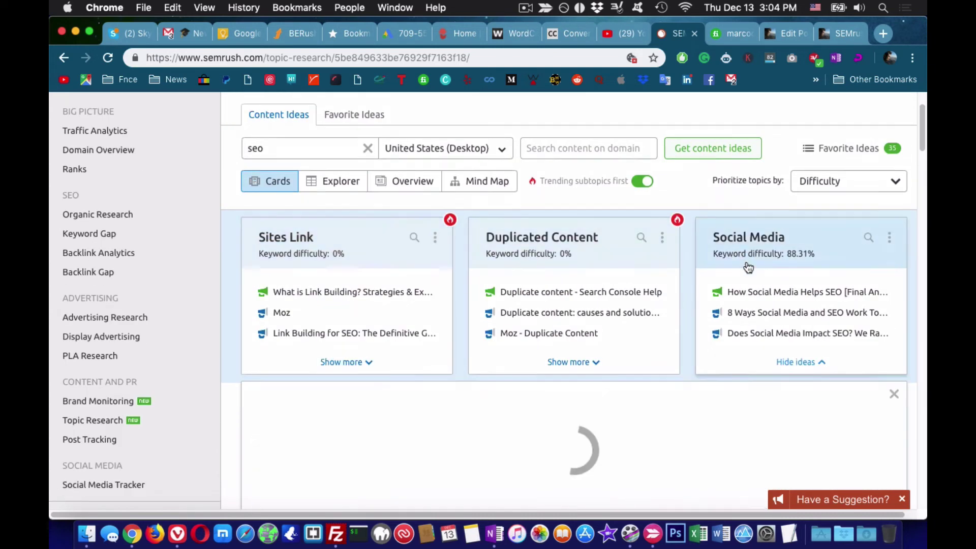
scroll(551, 341, "down", 12)
scroll(391, 287, "down", 15)
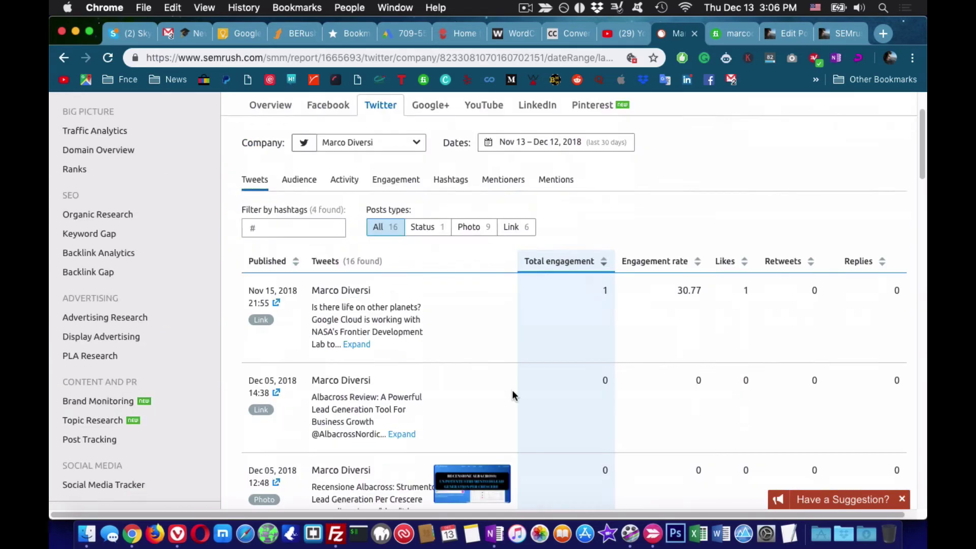
scroll(511, 390, "down", 4)
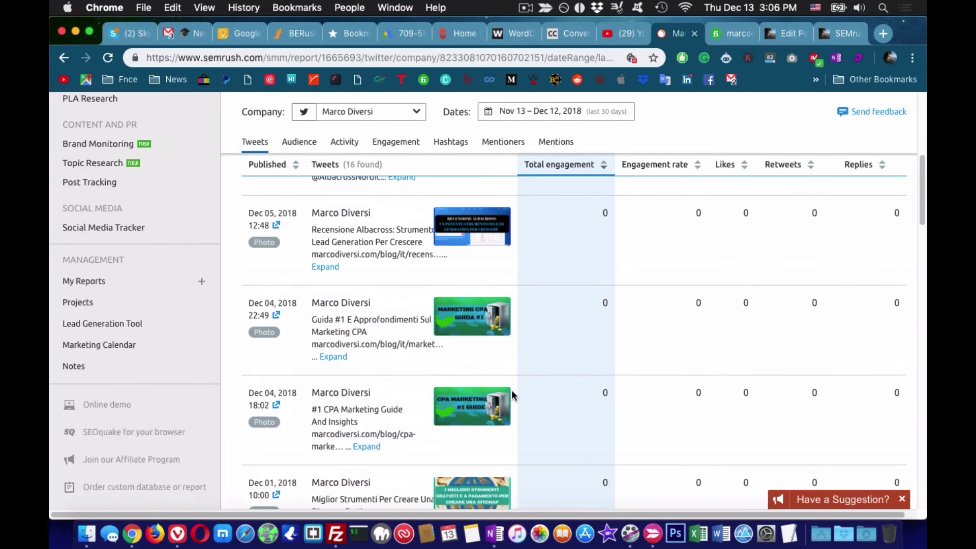
- Sort the tracked tweets by engagement rate
scroll(610, 305, "up", 5)
left_click(661, 260)
scroll(655, 275, "down", 7)
scroll(655, 277, "up", 7)
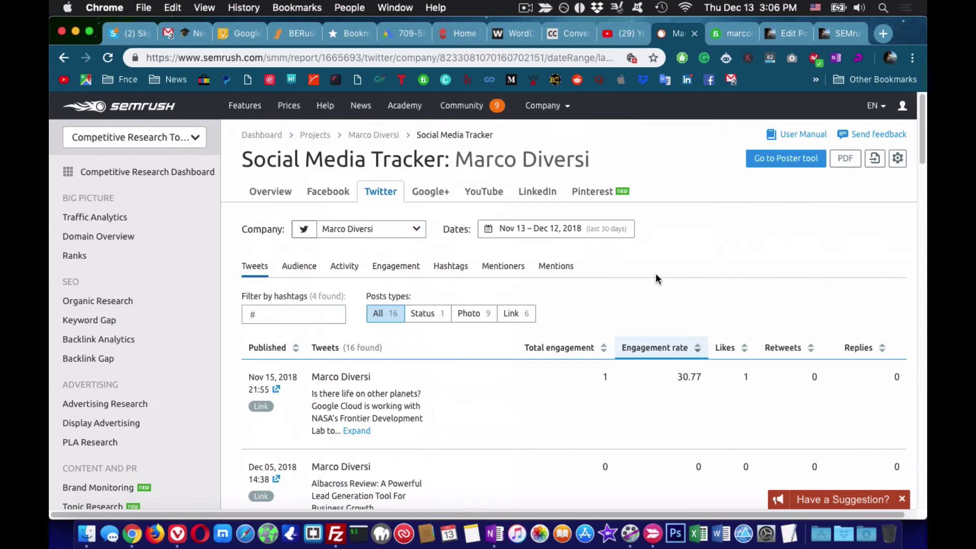
- Open the Google+ tracking report and review the page's posting analytics
left_click(437, 195)
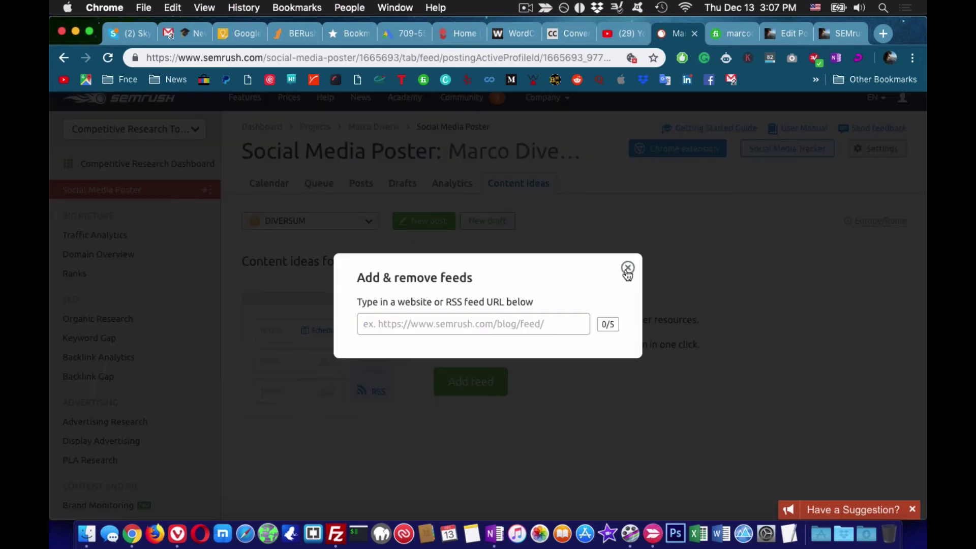
left_click(466, 190)
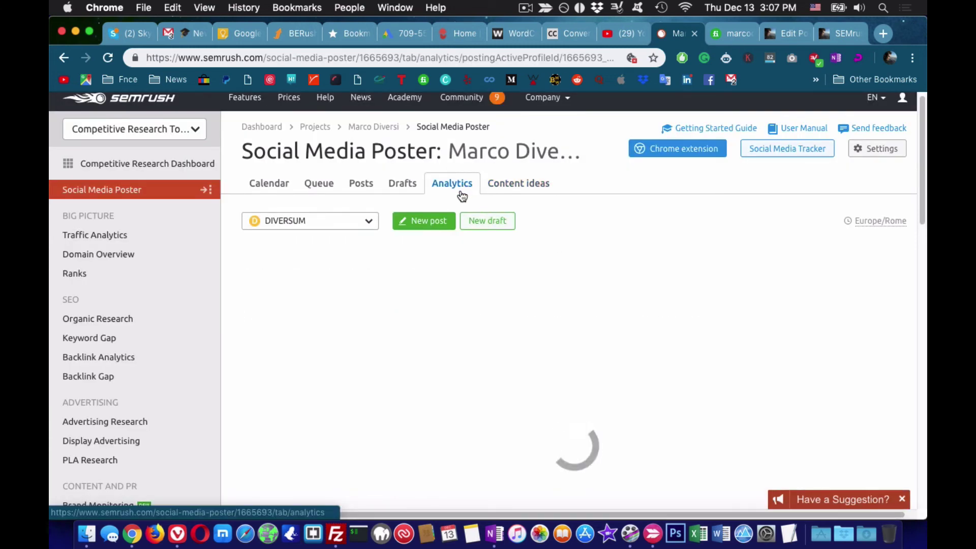
scroll(431, 356, "down", 12)
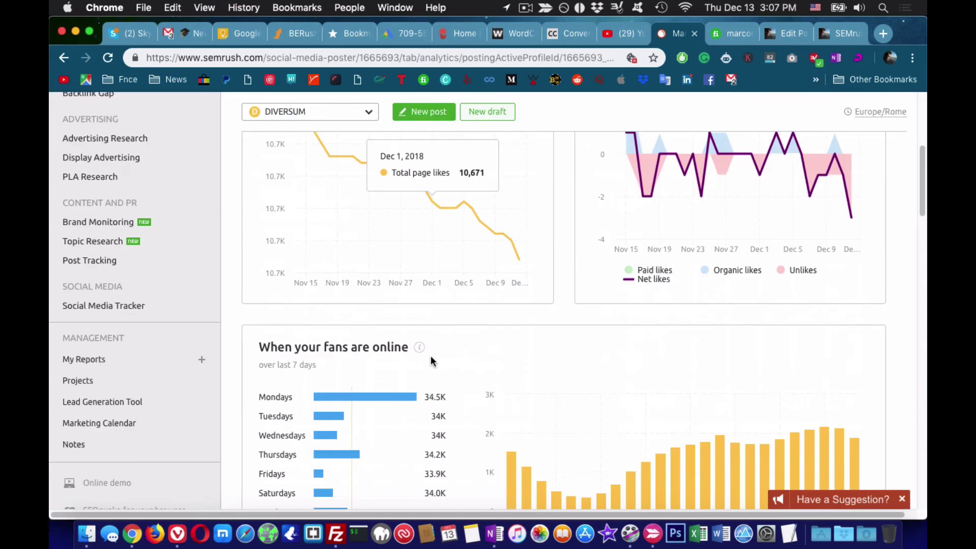
scroll(487, 350, "down", 6)
scroll(457, 346, "up", 2)
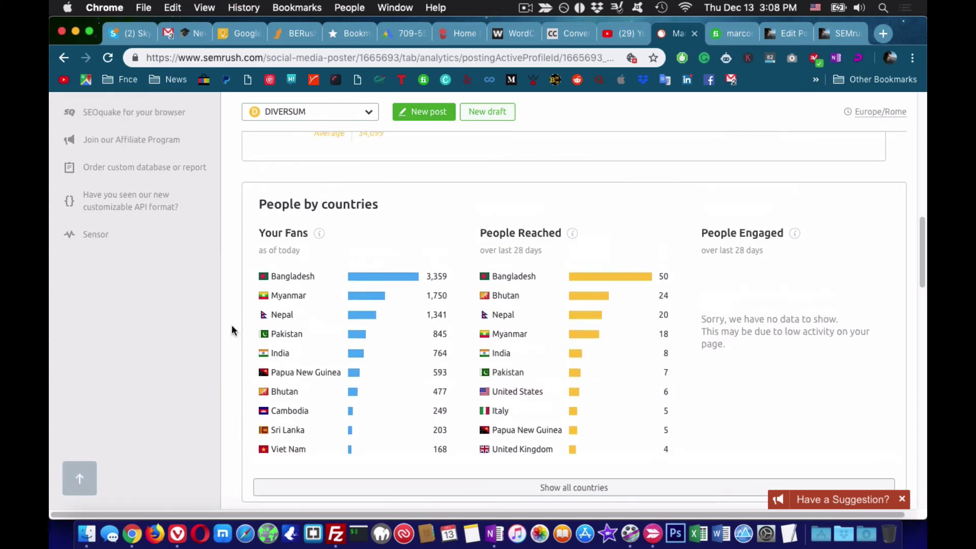
scroll(232, 331, "down", 12)
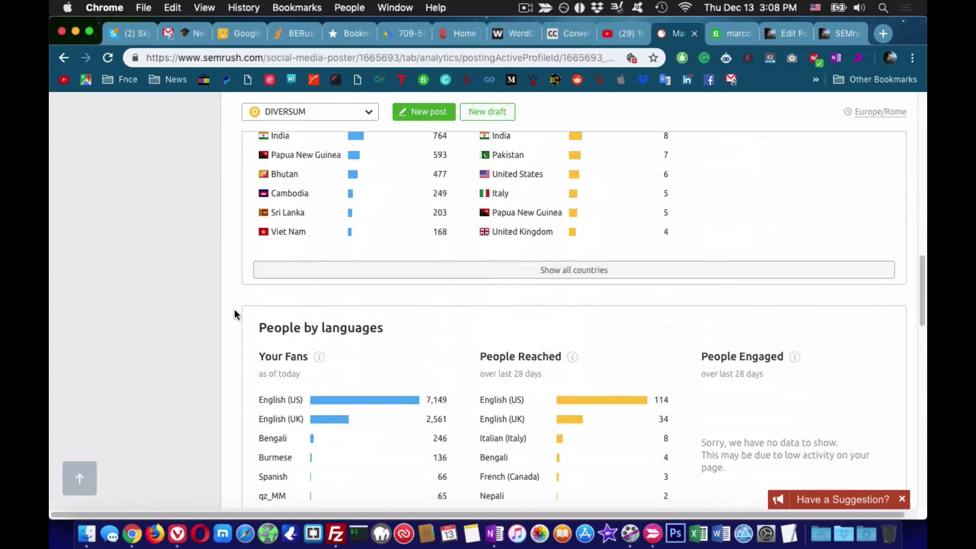
scroll(265, 320, "down", 20)
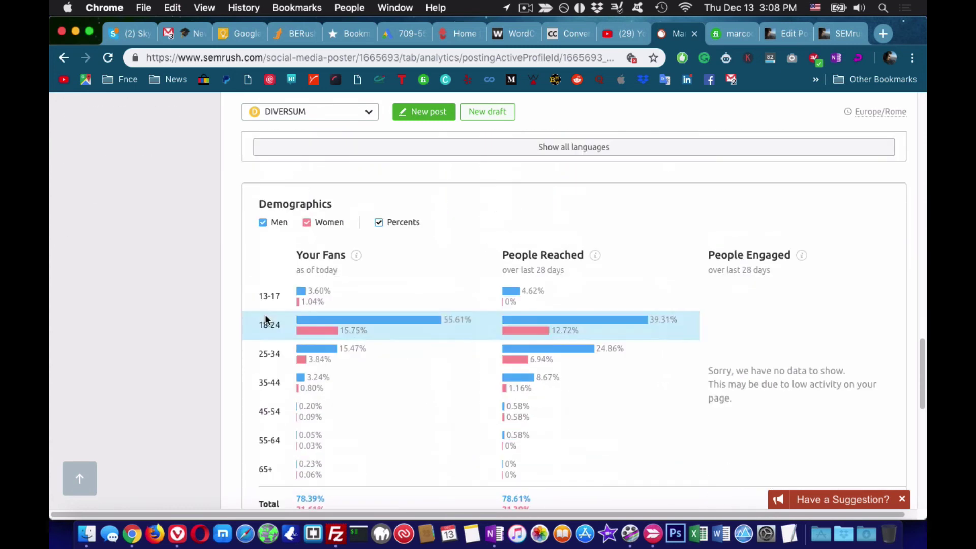
scroll(183, 325, "down", 4)
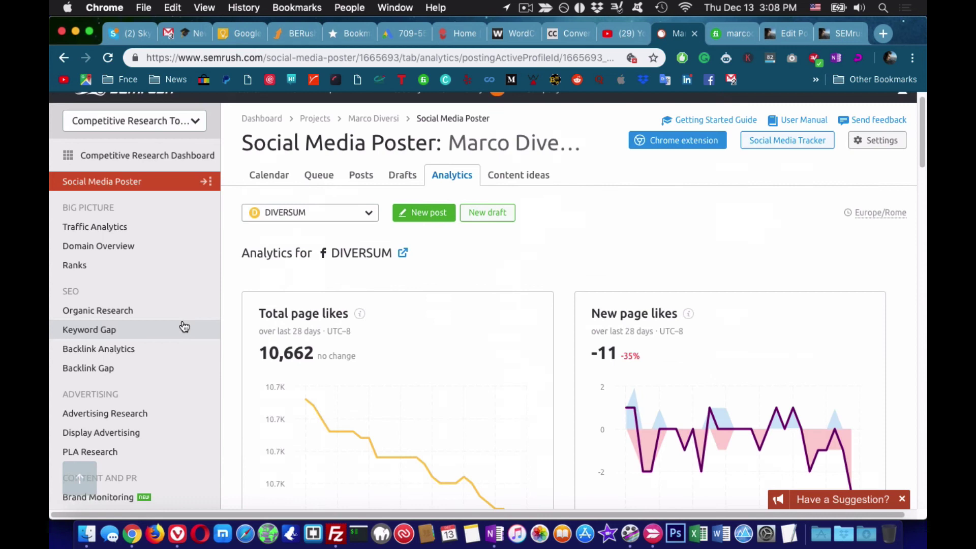
scroll(432, 265, "down", 1)
- Browse the Poster's connected profiles, content ideas, drafts, published posts, queue and calendar
left_click(344, 210)
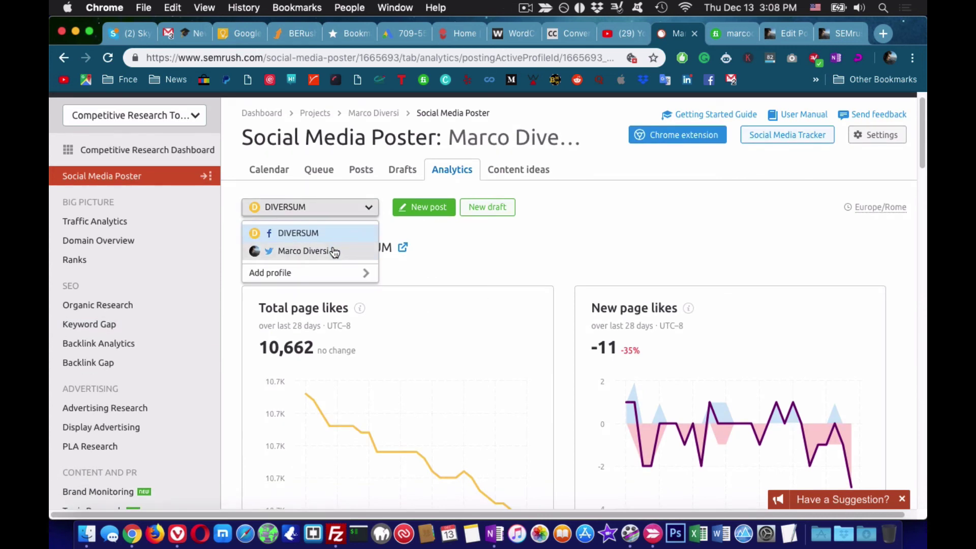
left_click(519, 169)
left_click(402, 169)
left_click(361, 171)
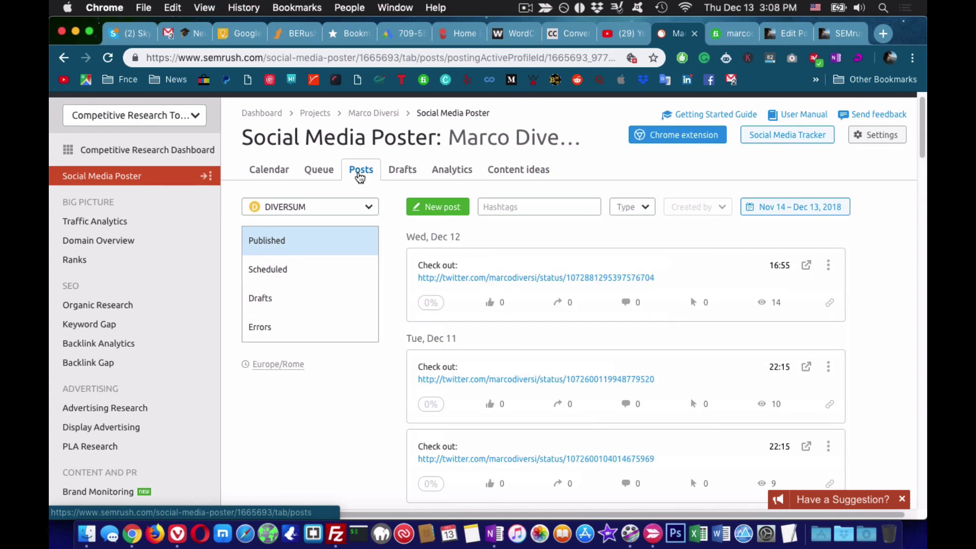
left_click(326, 171)
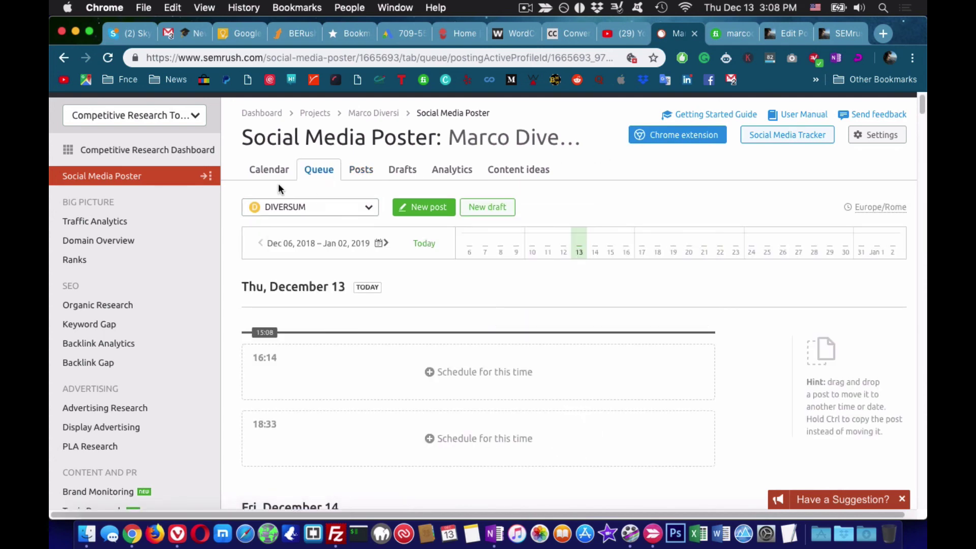
left_click(265, 173)
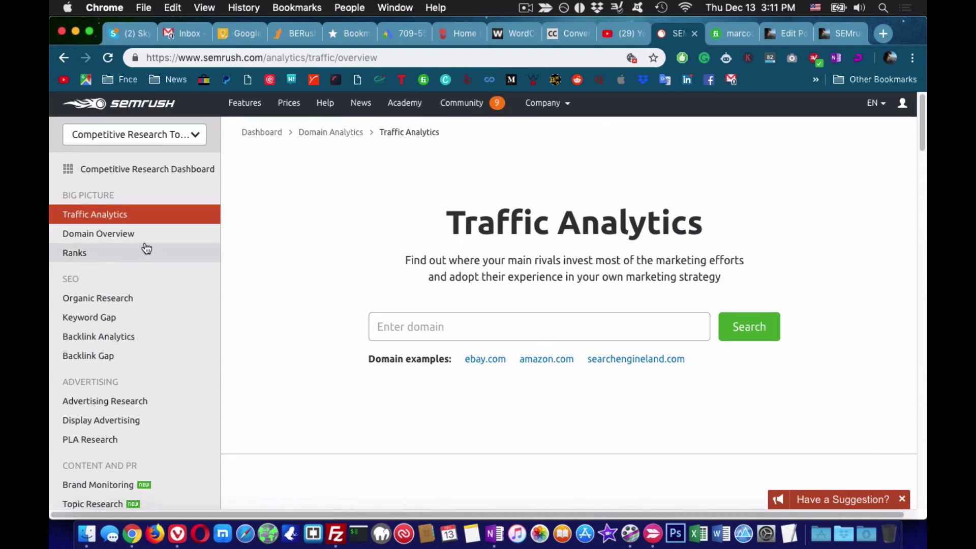
scroll(142, 245, "down", 3)
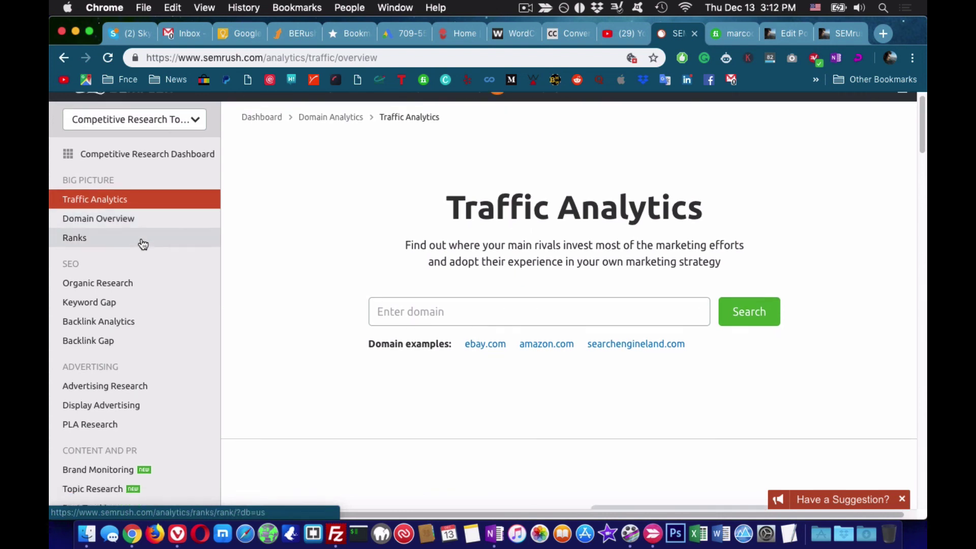